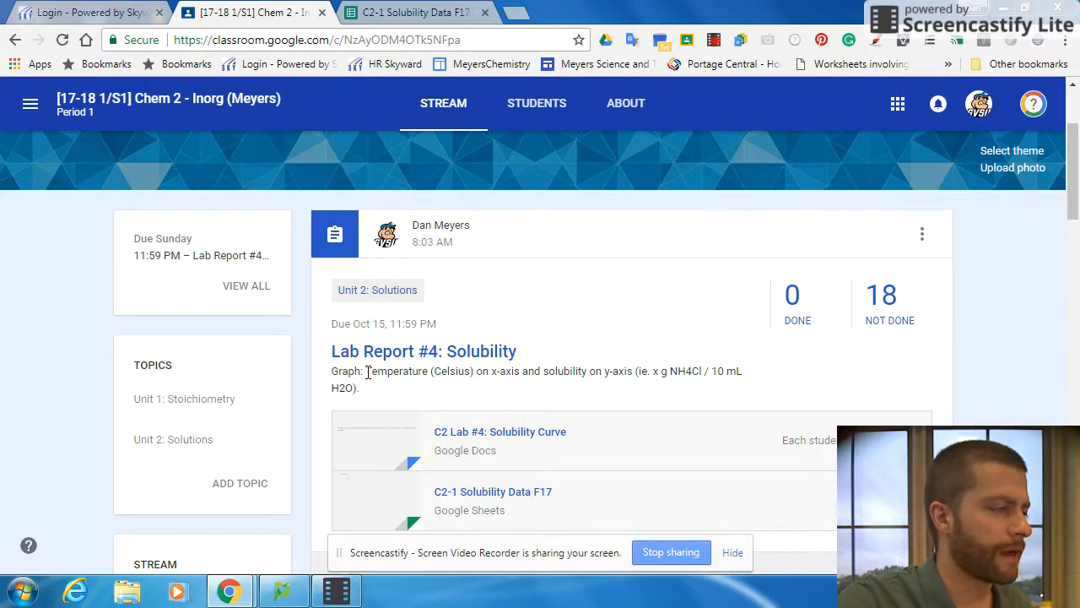
Read the graph axis requirements in the Lab Report #4: Solubility assignment description.
{"action": "left_click_drag", "start_coordinate": [367, 372], "coordinate": [632, 371]}
{"action": "left_click", "coordinate": [548, 372]}
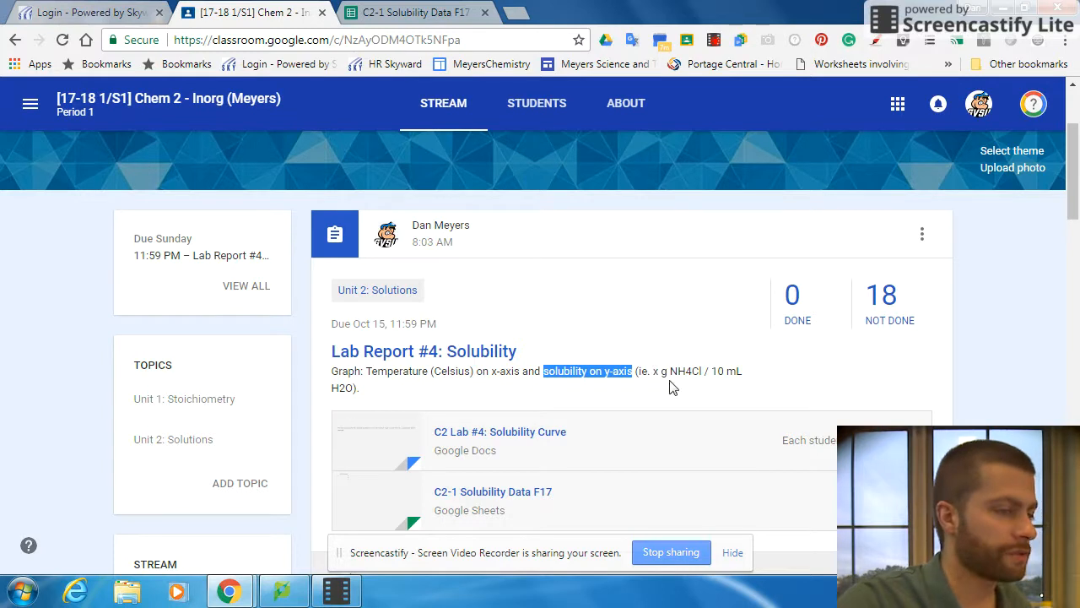
{"action": "left_click", "coordinate": [675, 370]}
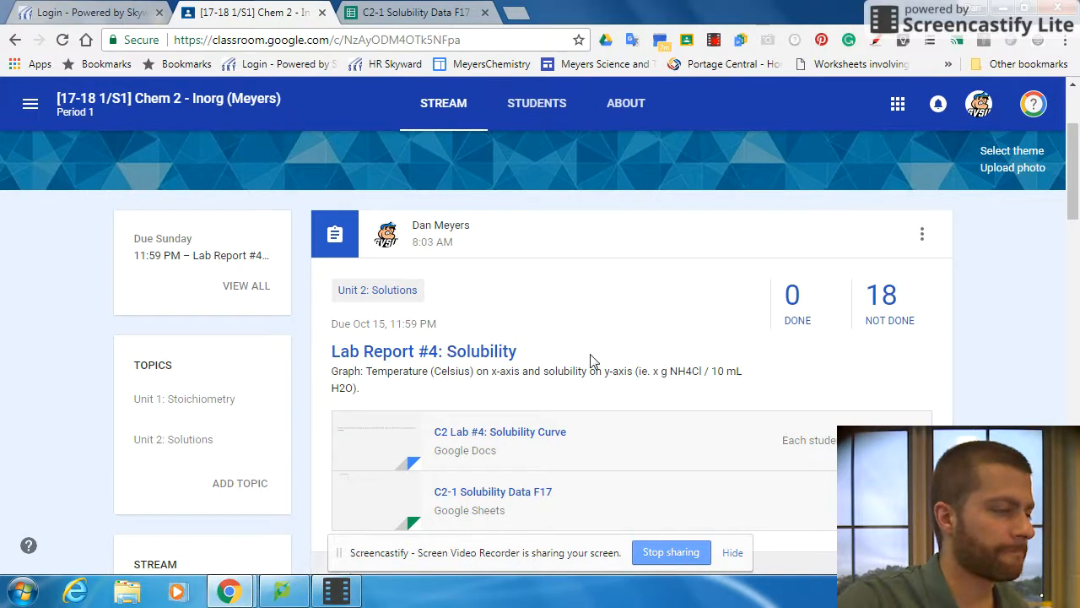
Open the attached C2 Lab #4: Solubility Curve document and look through its graph and question sections.
{"action": "scroll", "coordinate": [611, 369], "scroll_direction": "down", "scroll_amount": 1}
{"action": "left_click", "coordinate": [453, 361]}
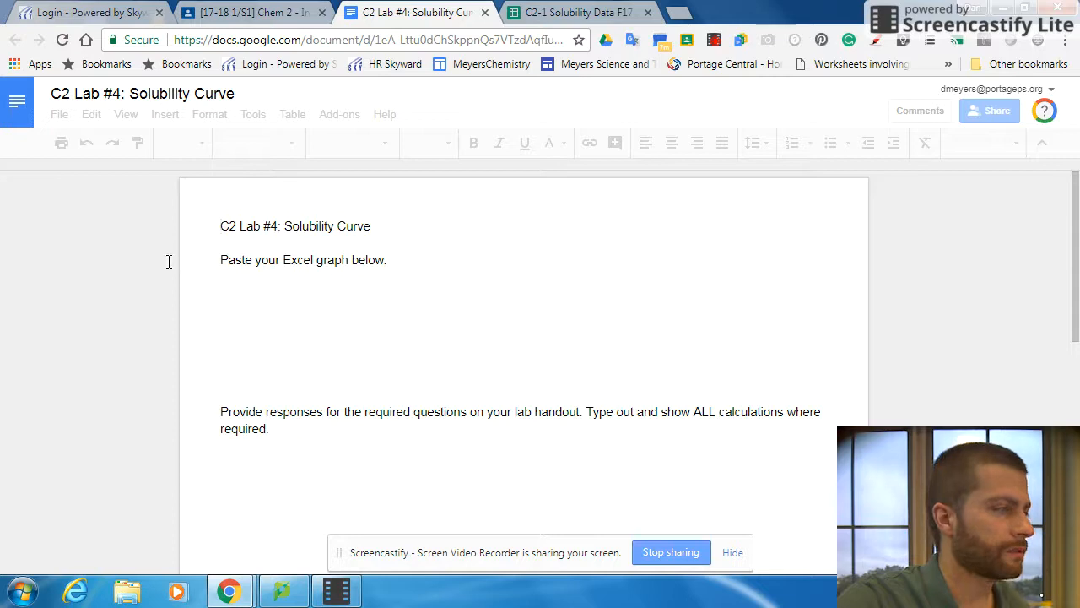
{"action": "scroll", "coordinate": [168, 261], "scroll_direction": "down", "scroll_amount": 2}
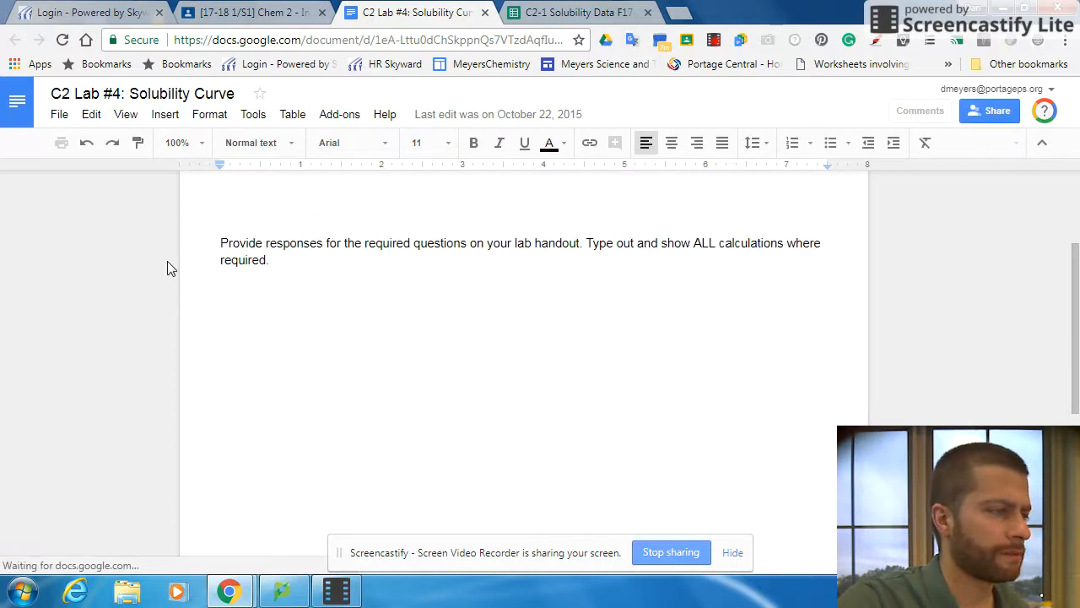
{"action": "scroll", "coordinate": [167, 262], "scroll_direction": "down", "scroll_amount": 3}
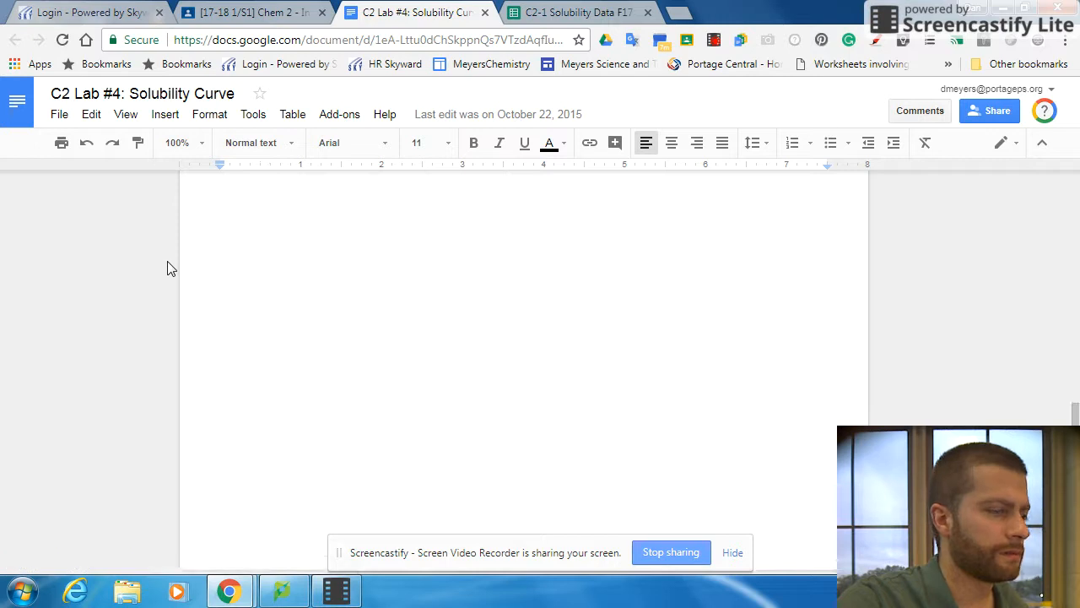
{"action": "scroll", "coordinate": [167, 261], "scroll_direction": "up", "scroll_amount": 5}
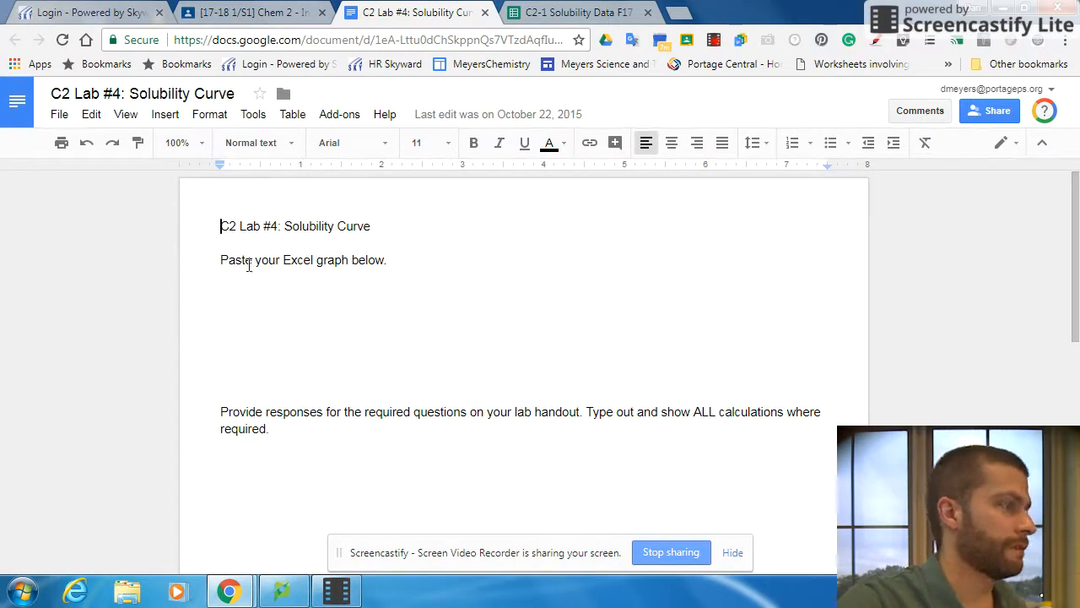
{"action": "double_click", "coordinate": [257, 283]}
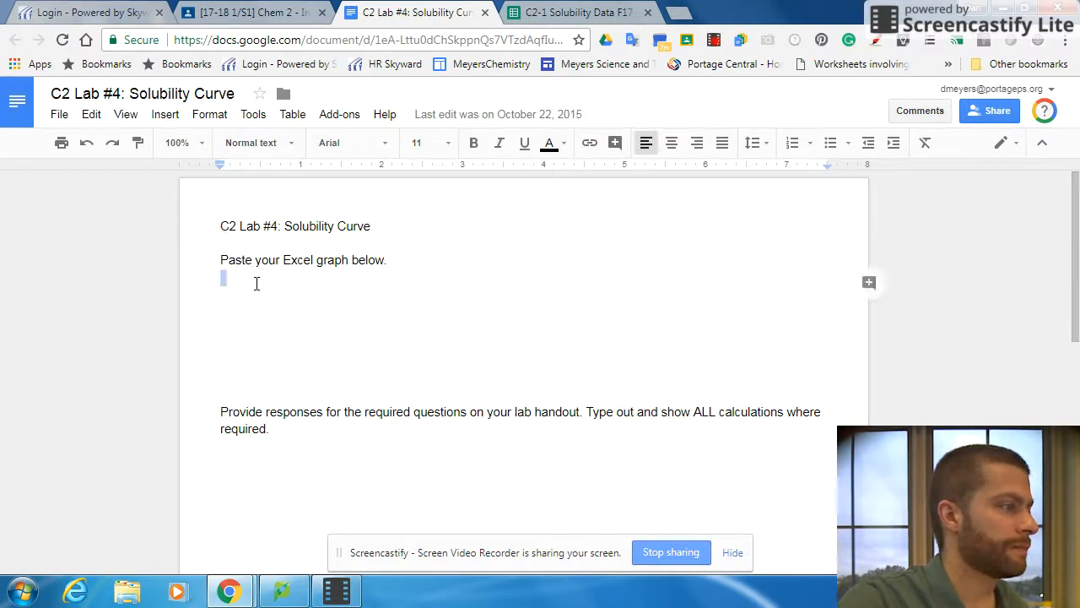
{"action": "left_click", "coordinate": [253, 284]}
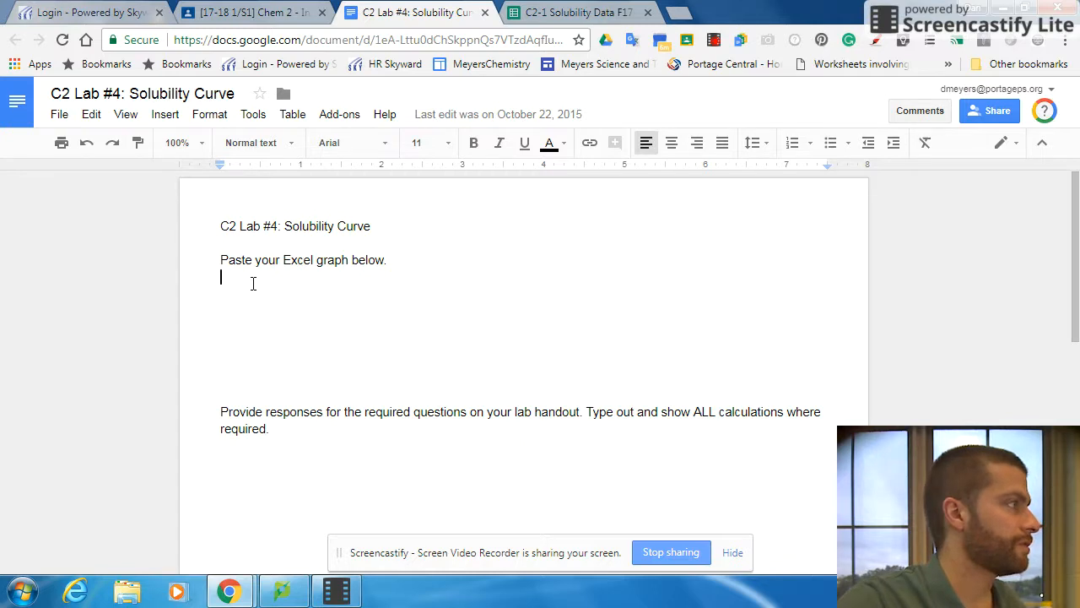
{"action": "scroll", "coordinate": [252, 284], "scroll_direction": "down", "scroll_amount": 2}
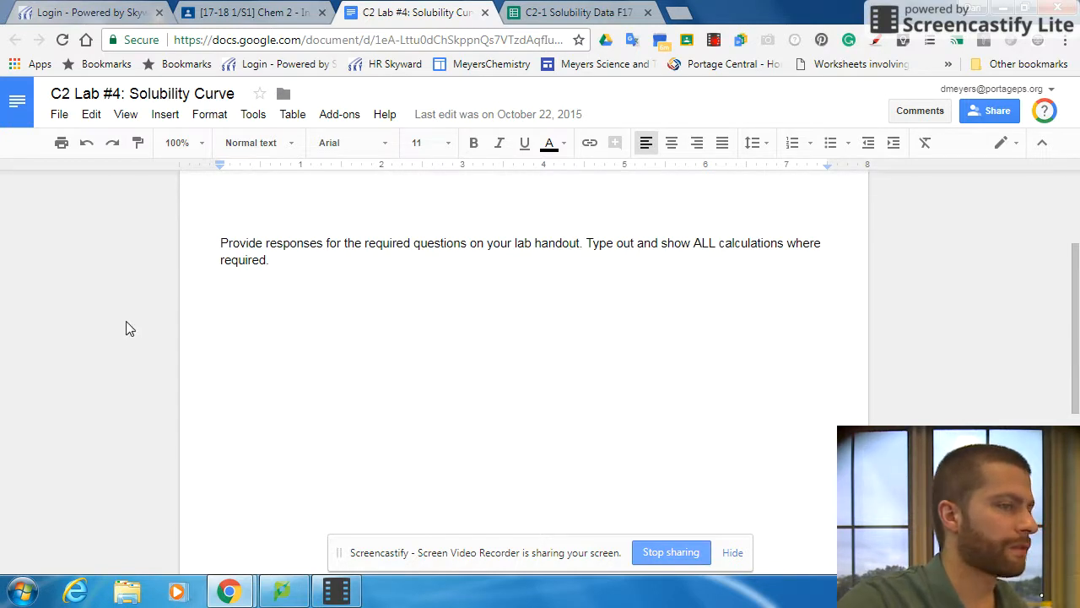
{"action": "scroll", "coordinate": [130, 325], "scroll_direction": "down", "scroll_amount": 2}
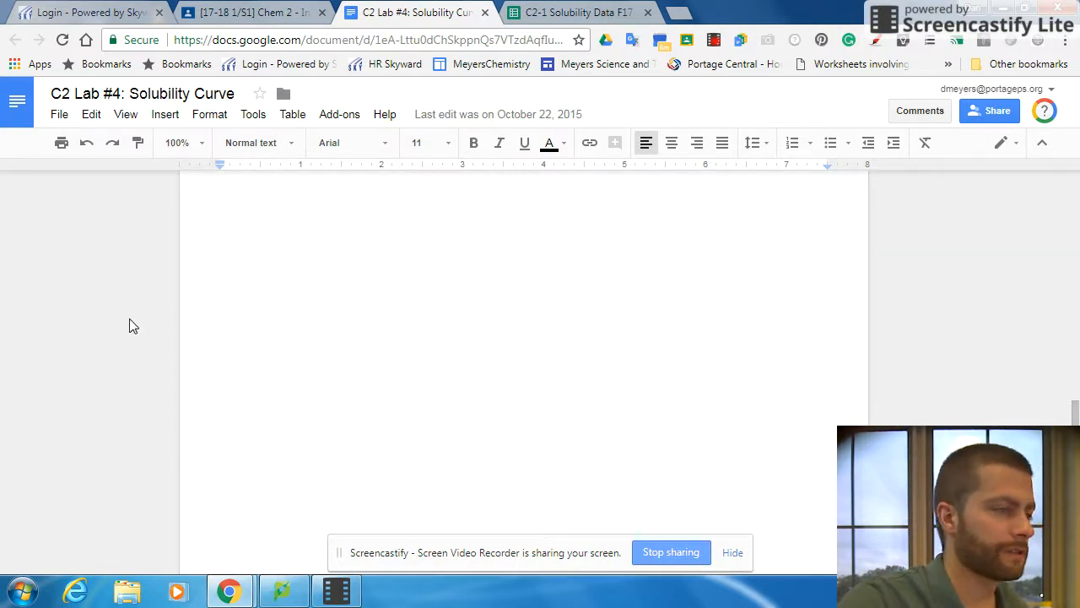
{"action": "scroll", "coordinate": [132, 318], "scroll_direction": "up", "scroll_amount": 5}
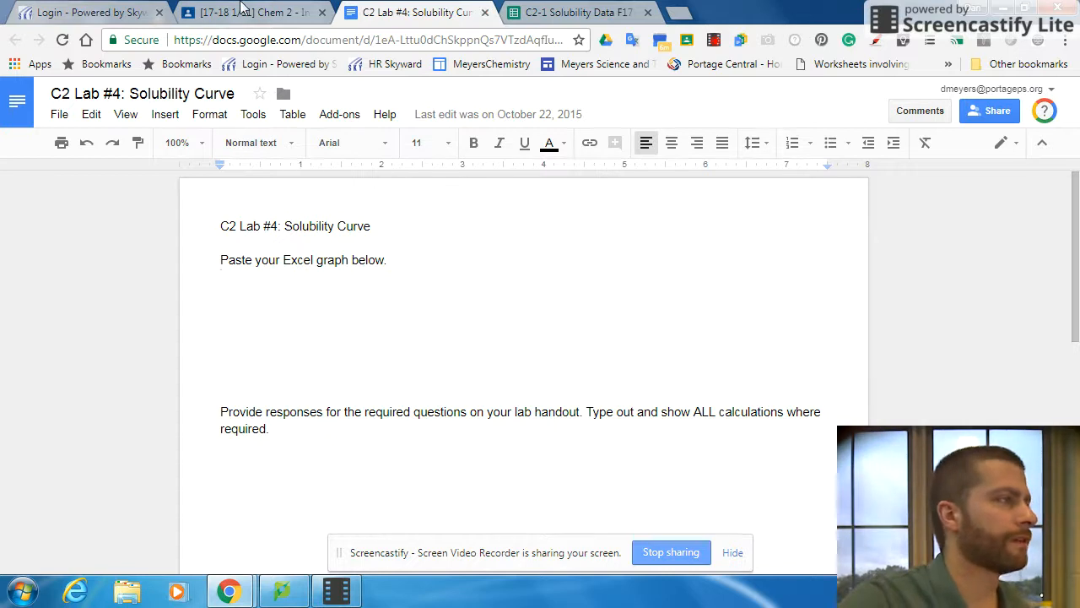
Switch to the C2-1 Solubility Data F17 spreadsheet and start making a copy of it.
{"action": "left_click", "coordinate": [241, 9]}
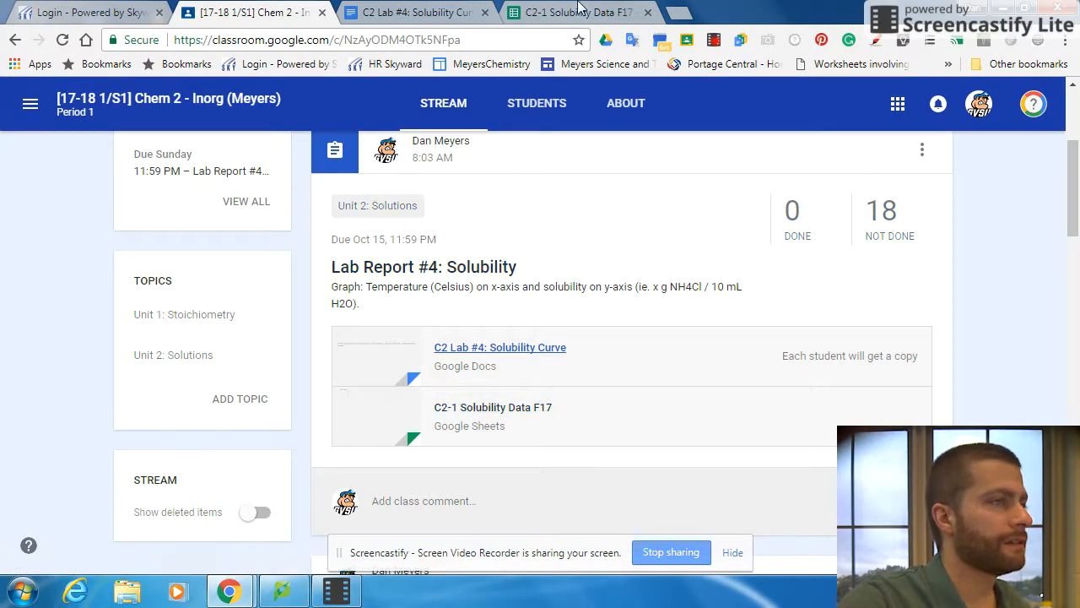
{"action": "left_click", "coordinate": [579, 12]}
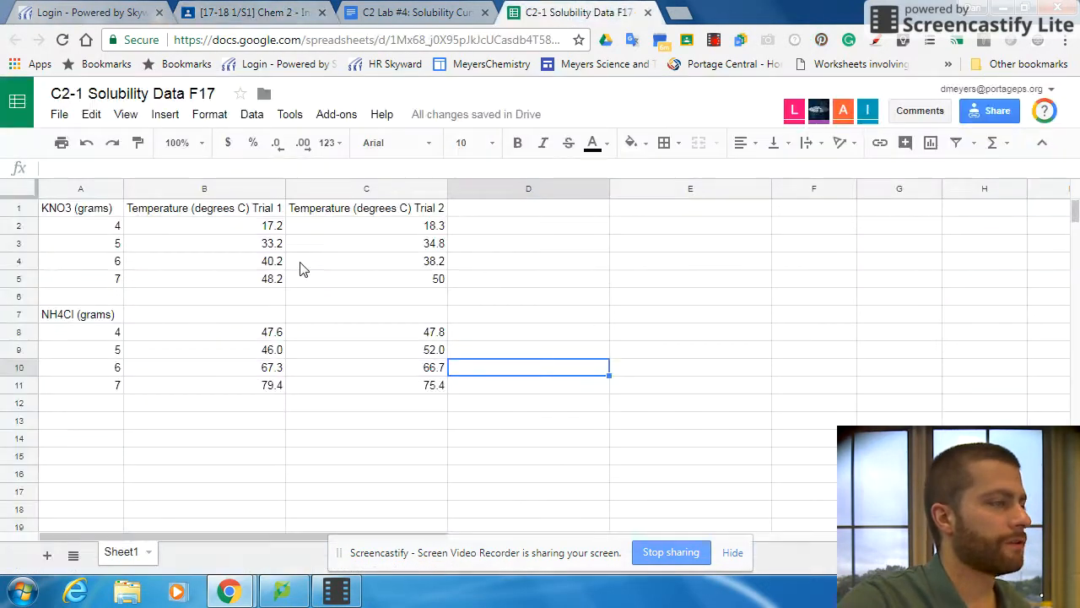
{"action": "left_click", "coordinate": [57, 118]}
{"action": "left_click", "coordinate": [106, 244]}
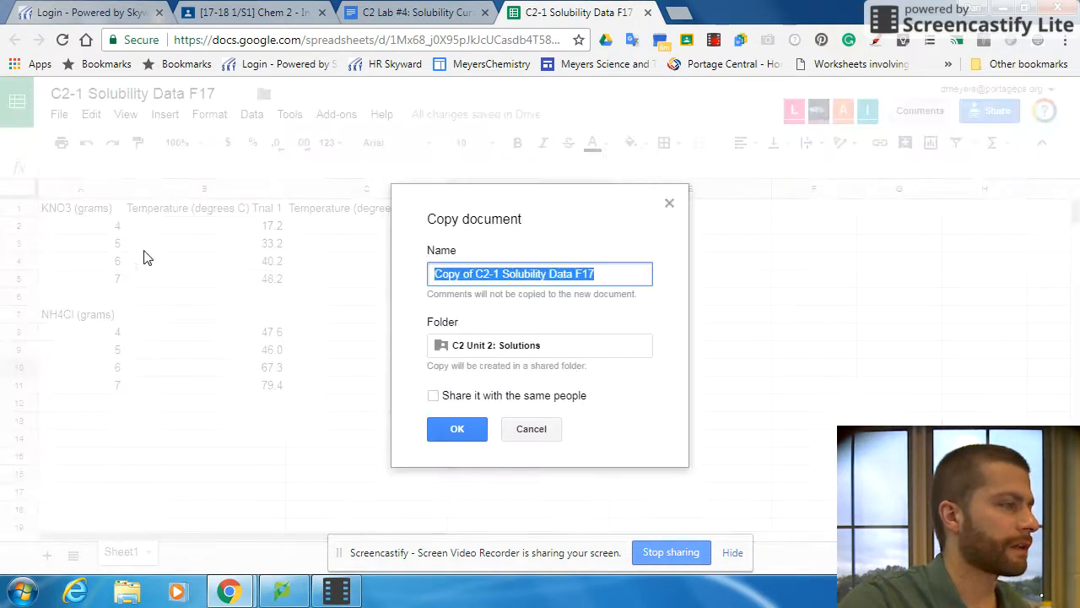
{"action": "left_click", "coordinate": [497, 346]}
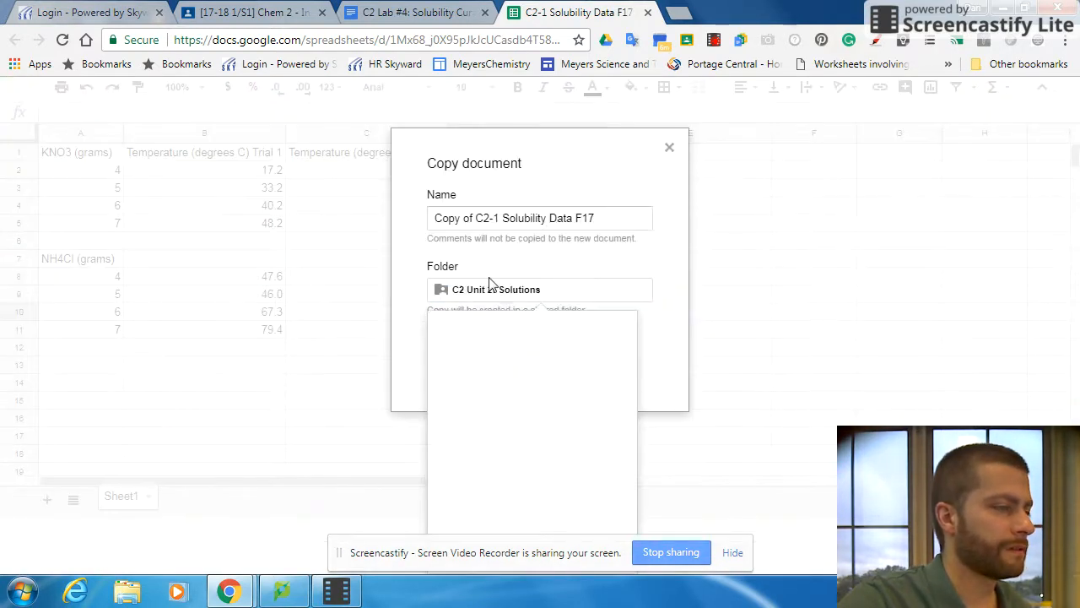
{"action": "left_click", "coordinate": [448, 333]}
{"action": "left_click", "coordinate": [450, 333]}
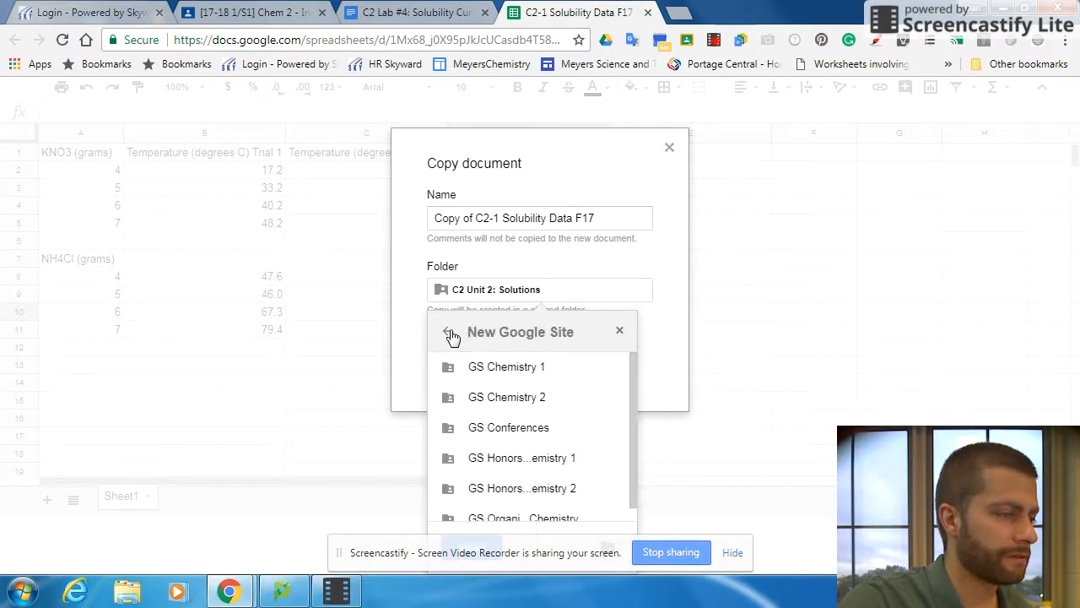
{"action": "left_click", "coordinate": [450, 333]}
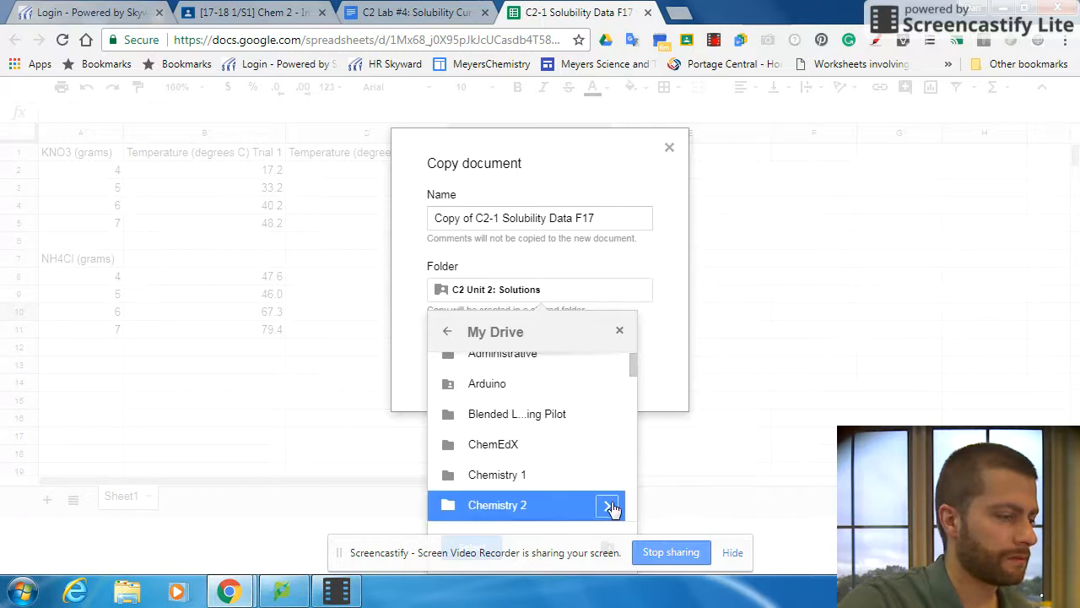
{"action": "left_click", "coordinate": [609, 505]}
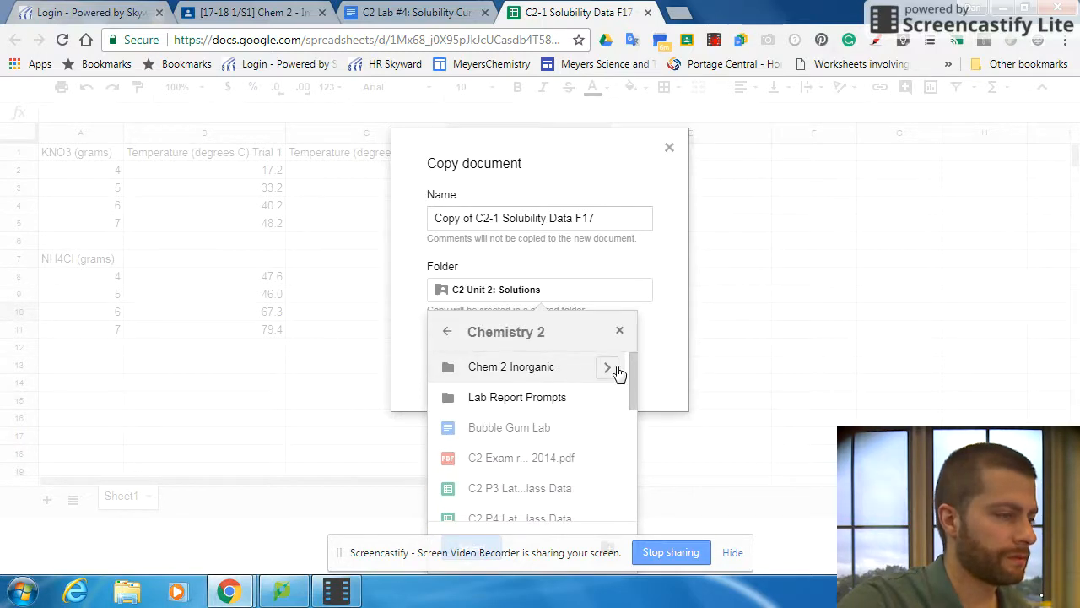
{"action": "left_click", "coordinate": [609, 369]}
{"action": "left_click", "coordinate": [607, 489]}
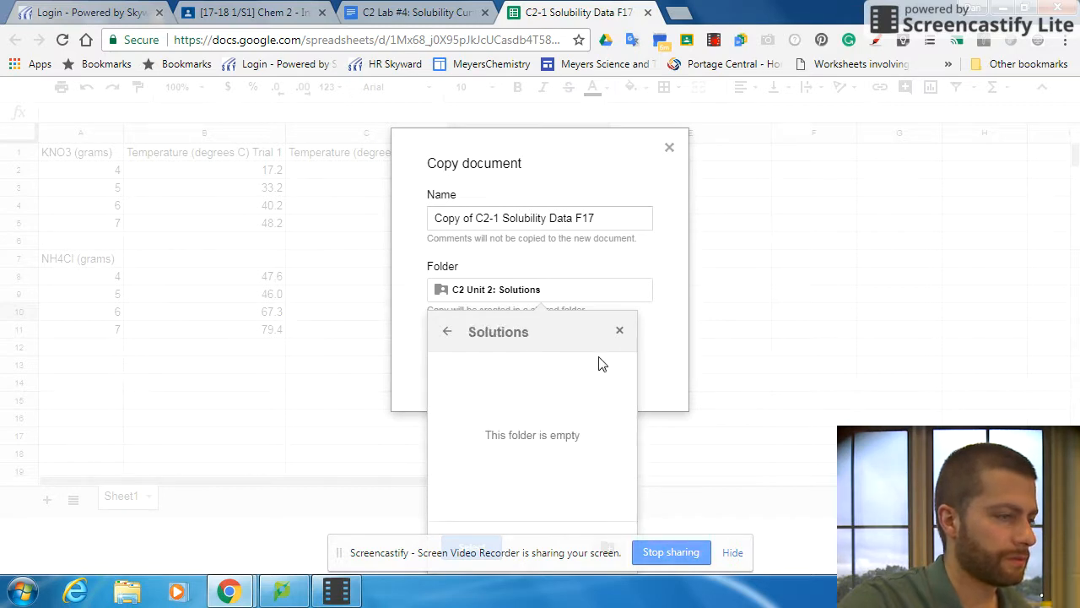
{"action": "left_click", "coordinate": [731, 553]}
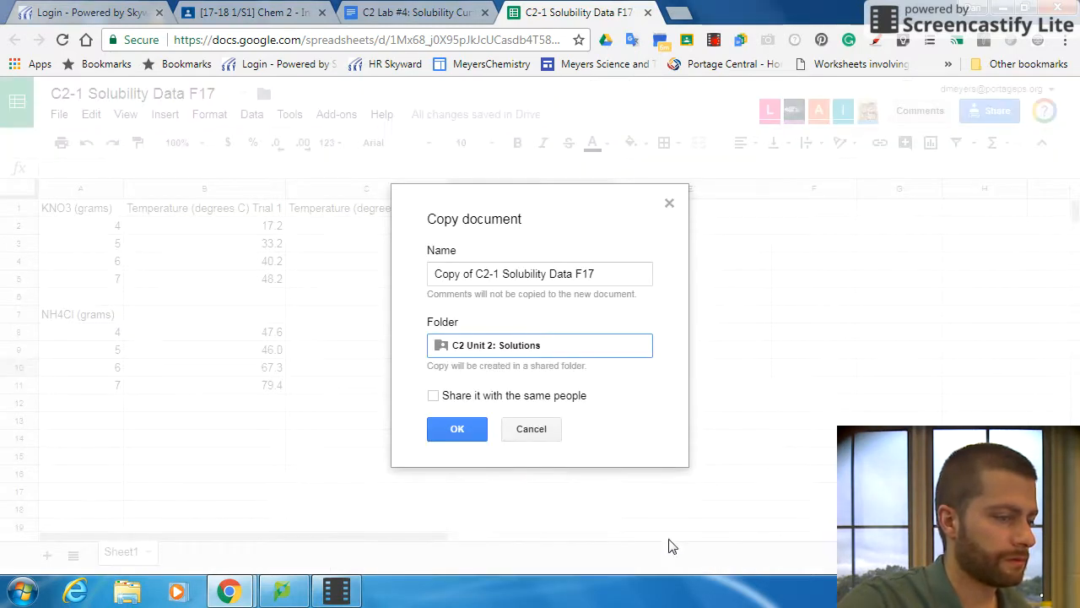
{"action": "left_click", "coordinate": [445, 346]}
{"action": "left_click", "coordinate": [448, 383]}
{"action": "left_click", "coordinate": [448, 384]}
{"action": "left_click", "coordinate": [448, 384]}
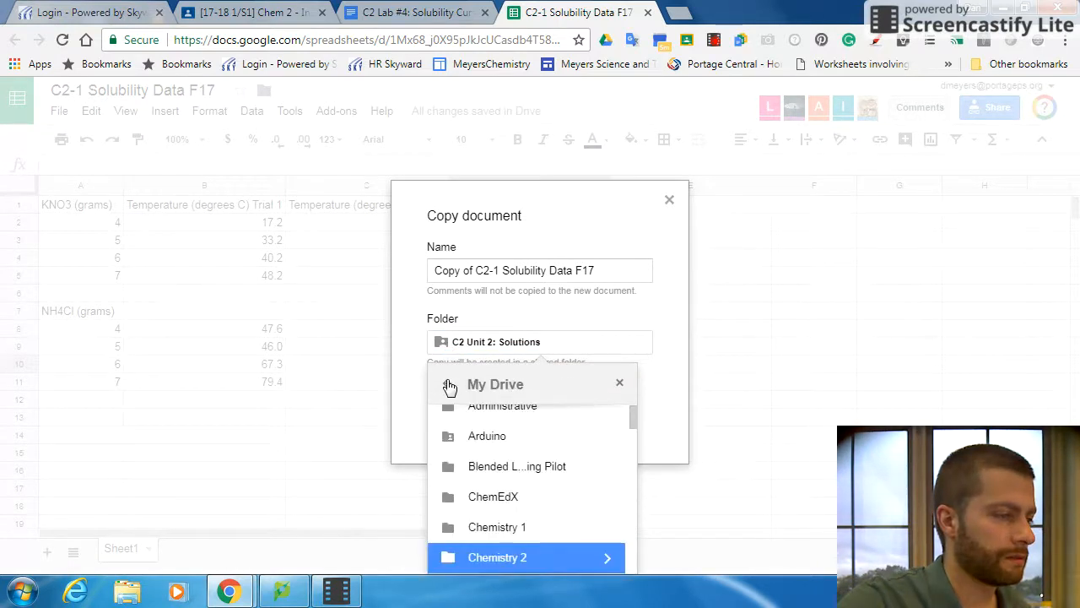
{"action": "left_click", "coordinate": [611, 559]}
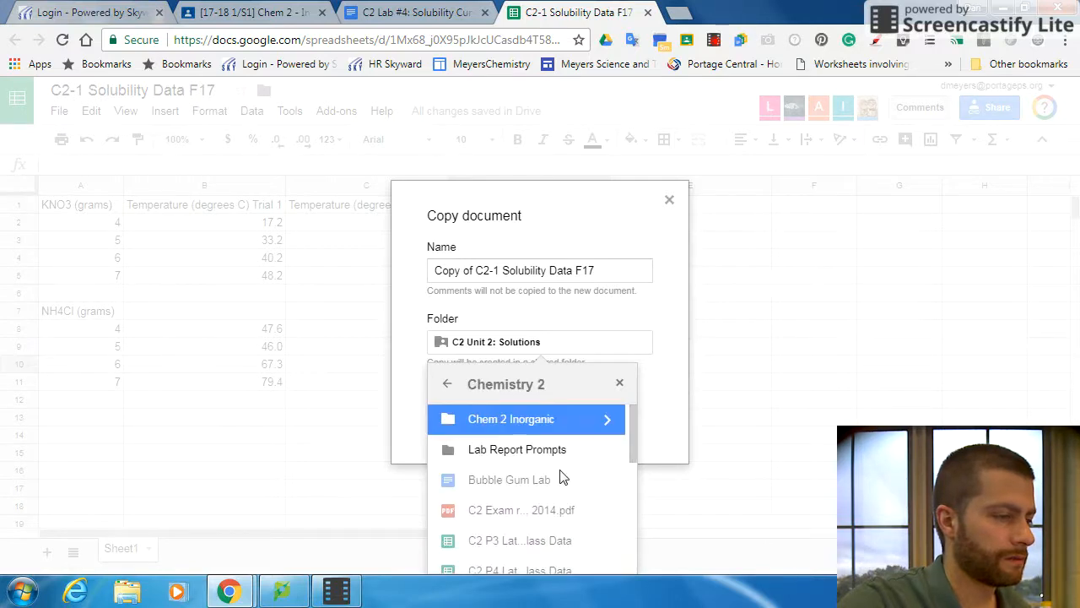
{"action": "left_click", "coordinate": [611, 419]}
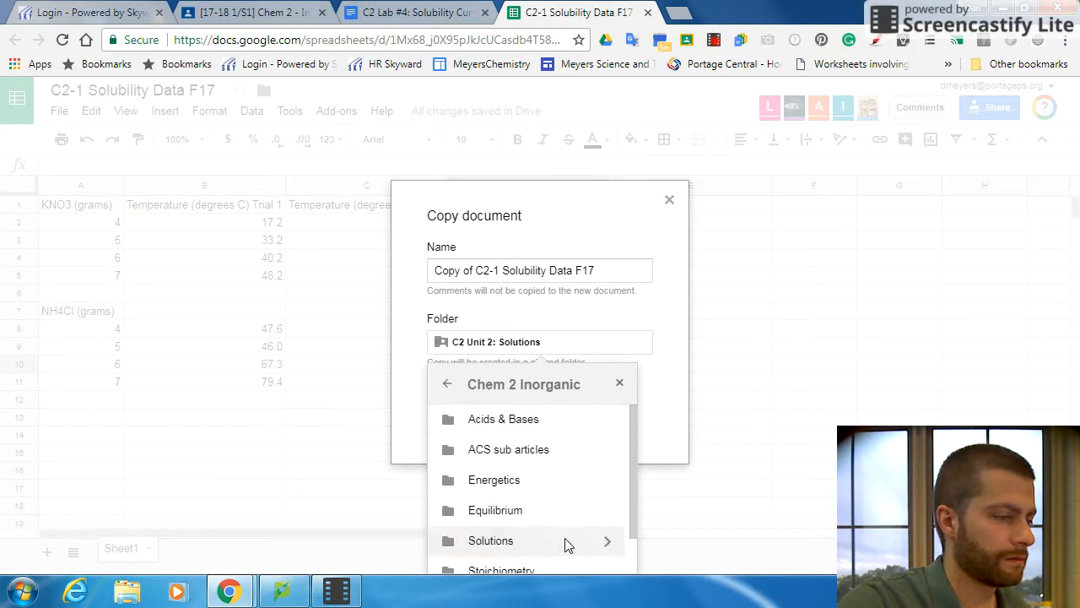
{"action": "scroll", "coordinate": [533, 506], "scroll_direction": "down", "scroll_amount": 1}
{"action": "double_click", "coordinate": [534, 507]}
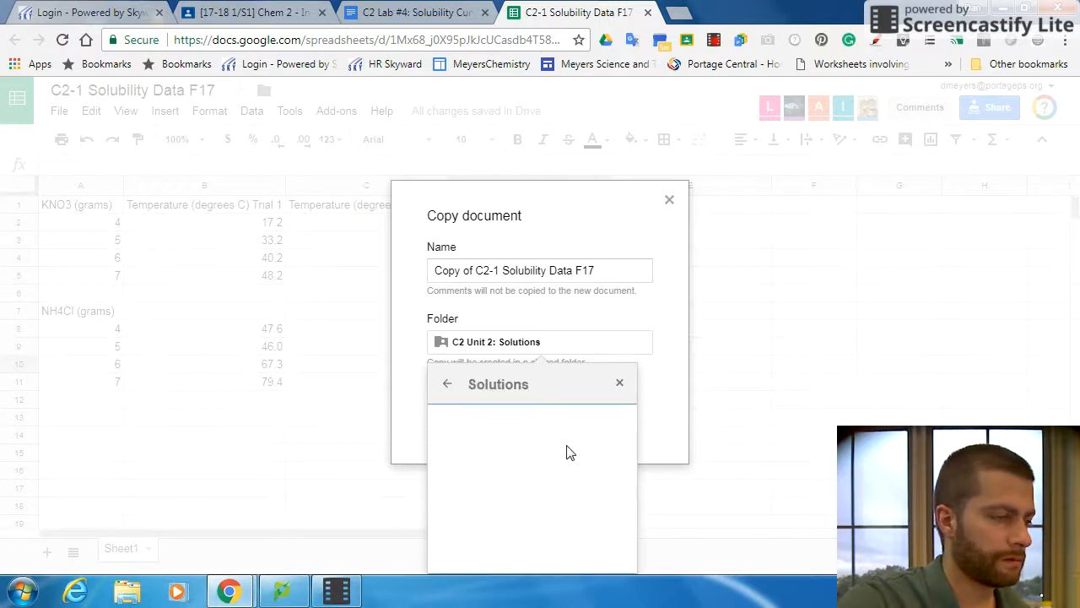
{"action": "left_click", "coordinate": [553, 183]}
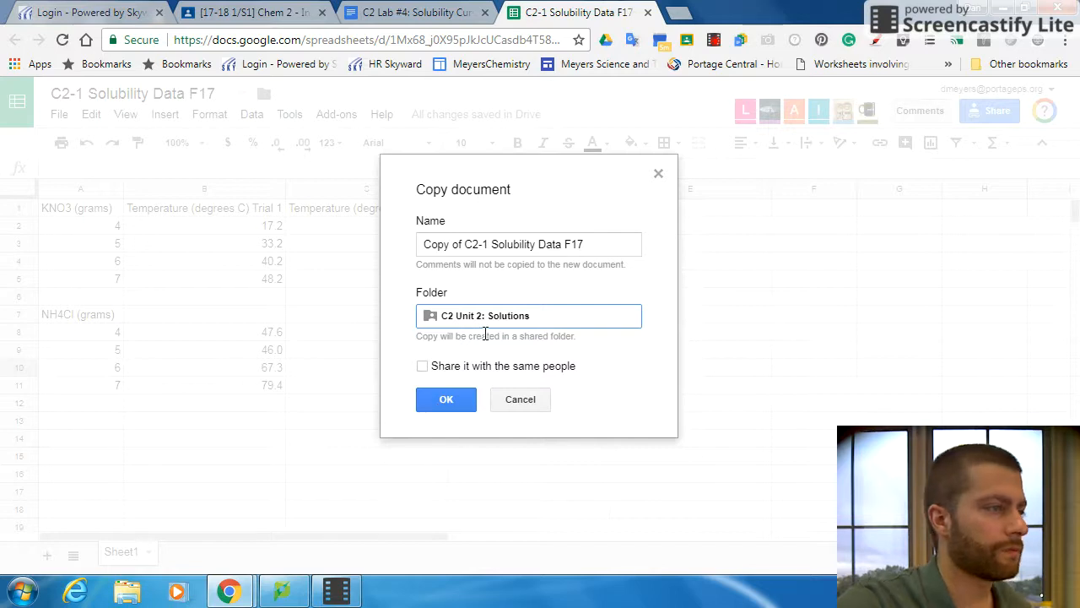
Create the spreadsheet copy as Copy of C2-1 Solubility Data F17 in the C2 Unit 2: Solutions folder.
{"action": "left_click", "coordinate": [442, 400]}
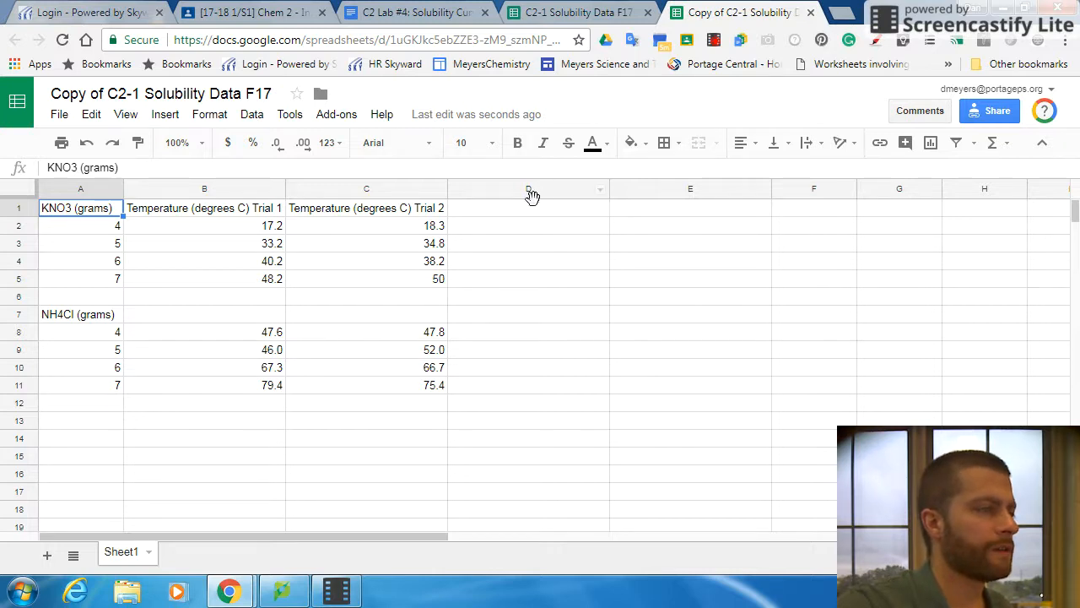
Enter the column header "Average Temperature (degrees C)" in cell D1.
{"action": "left_click", "coordinate": [532, 211]}
{"action": "type", "text": "Average Tempe"}
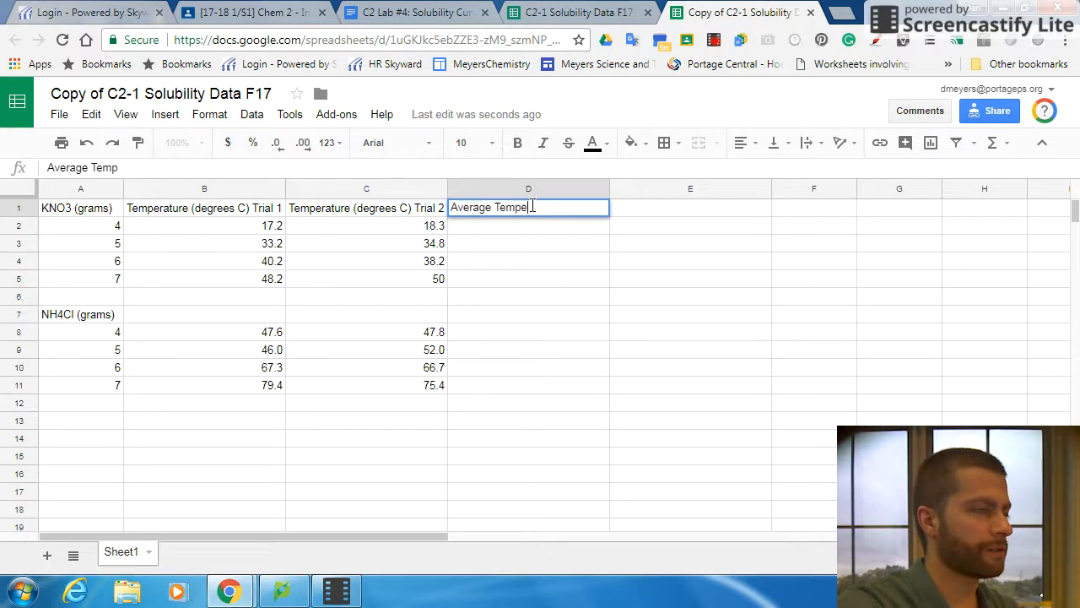
{"action": "type", "text": "rature"}
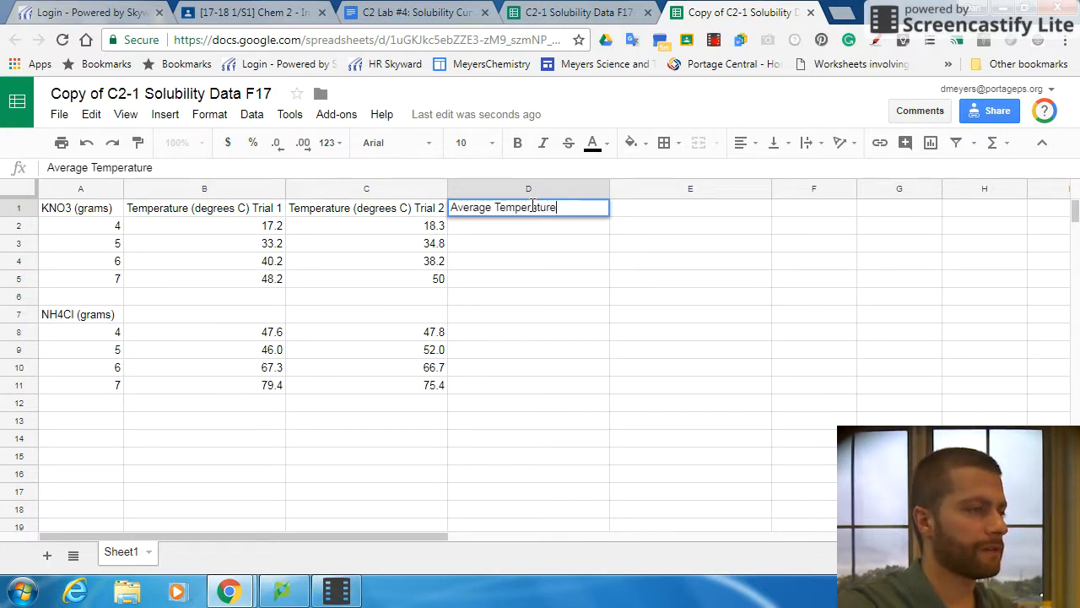
{"action": "type", "text": " (degrees"}
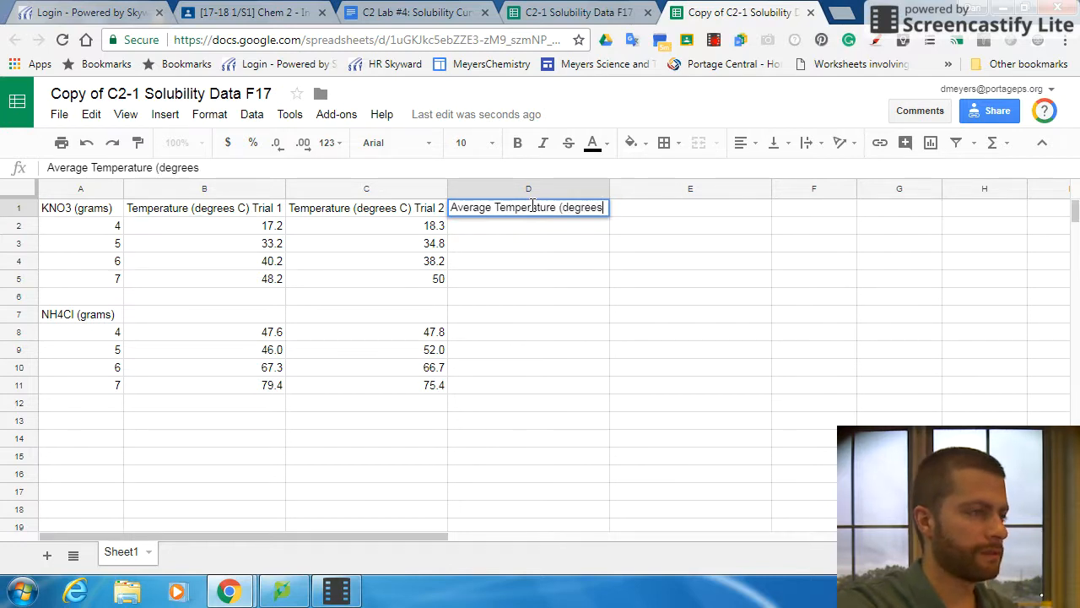
{"action": "type", "text": " C)"}
{"action": "left_click", "coordinate": [494, 246]}
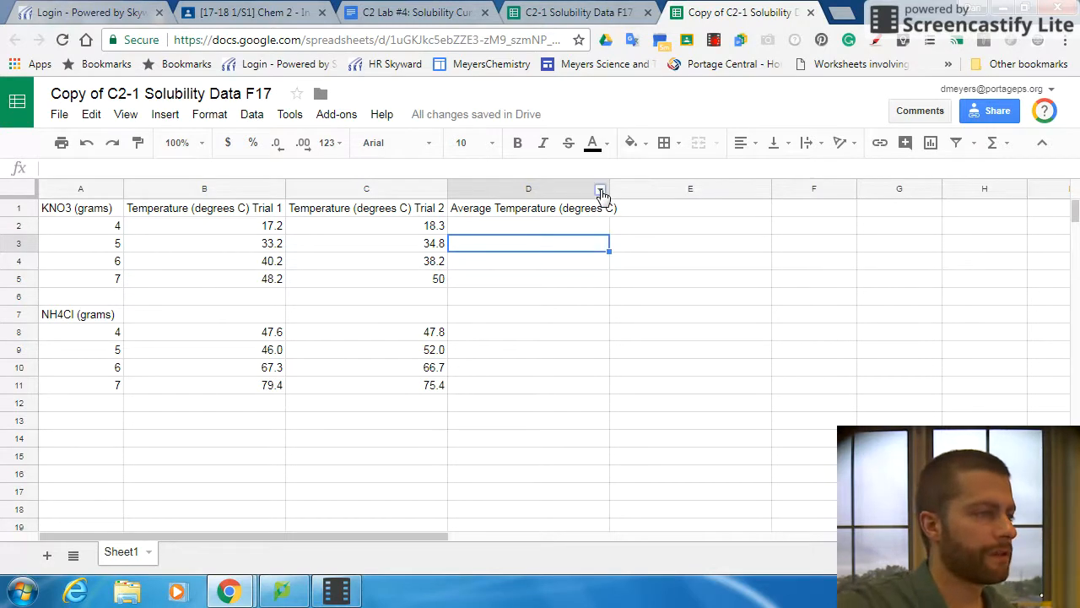
Resize column D to fit its data.
{"action": "left_click", "coordinate": [600, 191]}
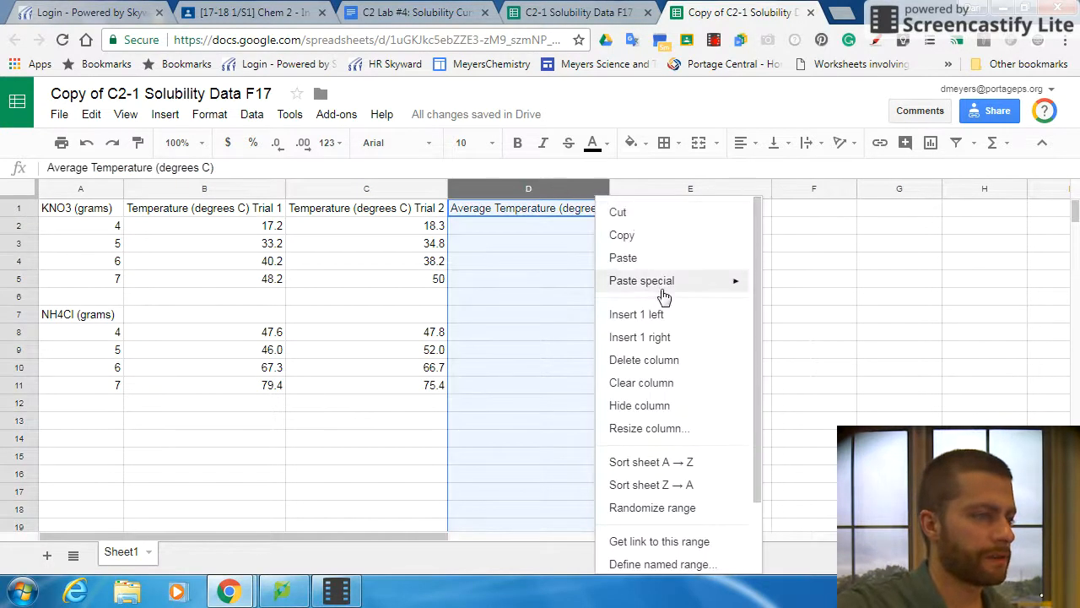
{"action": "left_click", "coordinate": [639, 427]}
{"action": "left_click", "coordinate": [448, 351]}
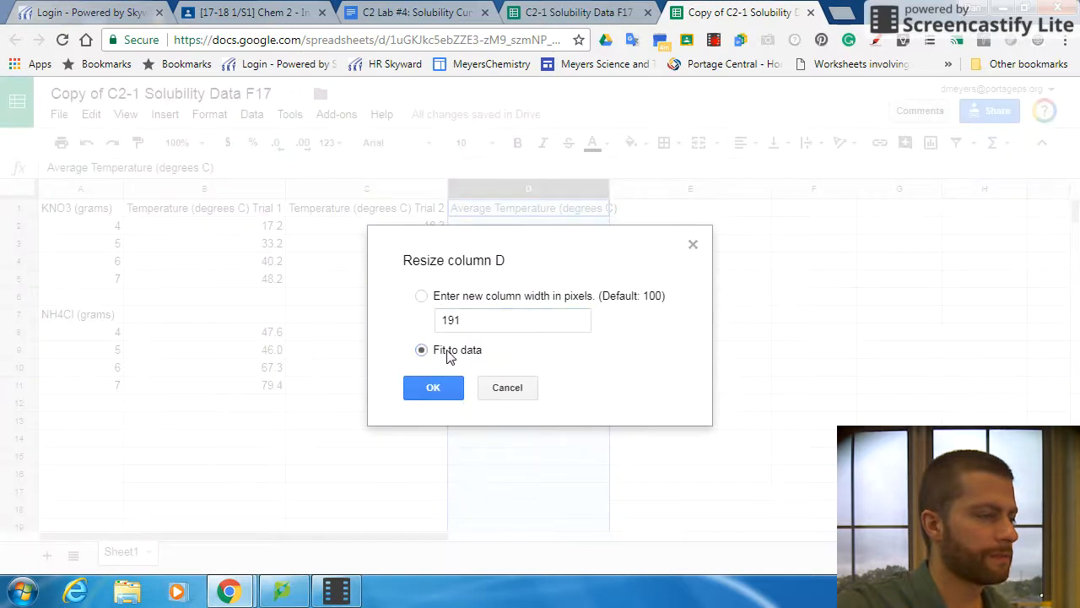
{"action": "left_click", "coordinate": [452, 389]}
{"action": "left_click", "coordinate": [582, 281]}
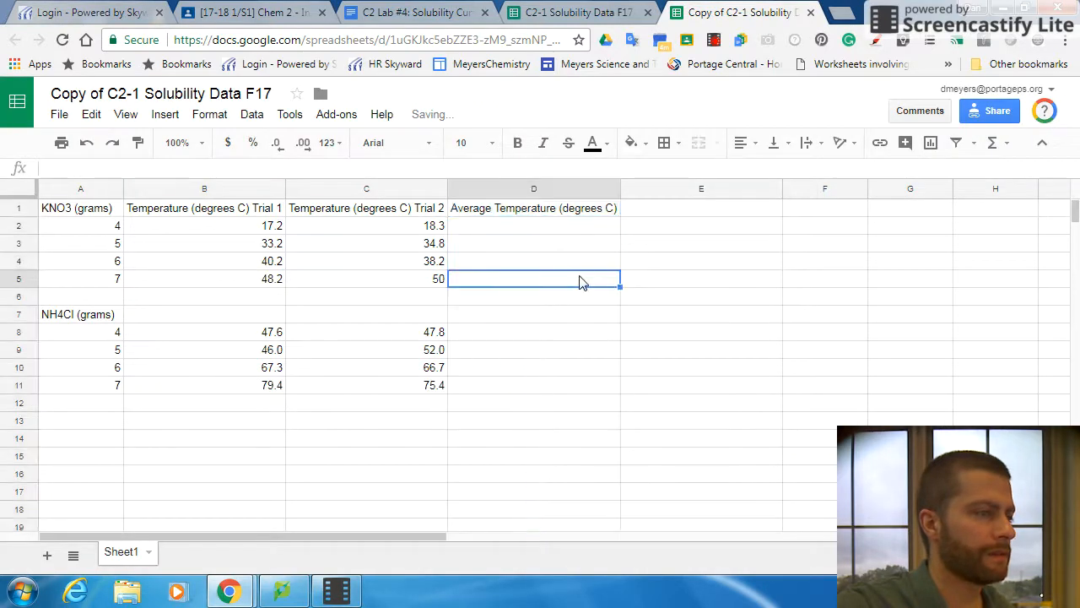
Insert the AVERAGE function for the trial temperatures in B2:C2 into cell D2.
{"action": "left_click", "coordinate": [556, 233]}
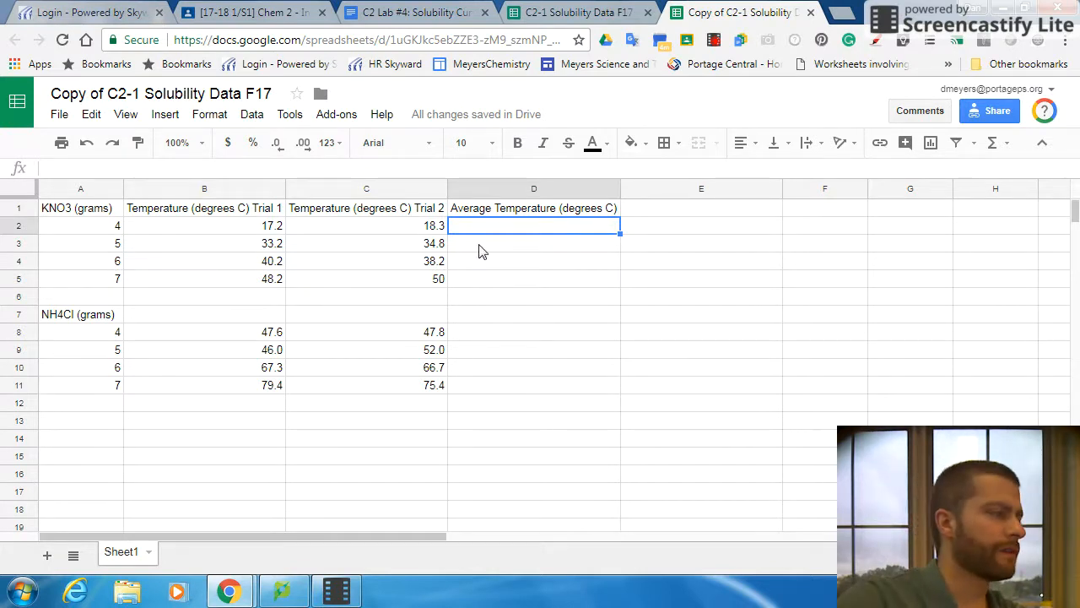
{"action": "left_click_drag", "start_coordinate": [267, 229], "coordinate": [374, 230]}
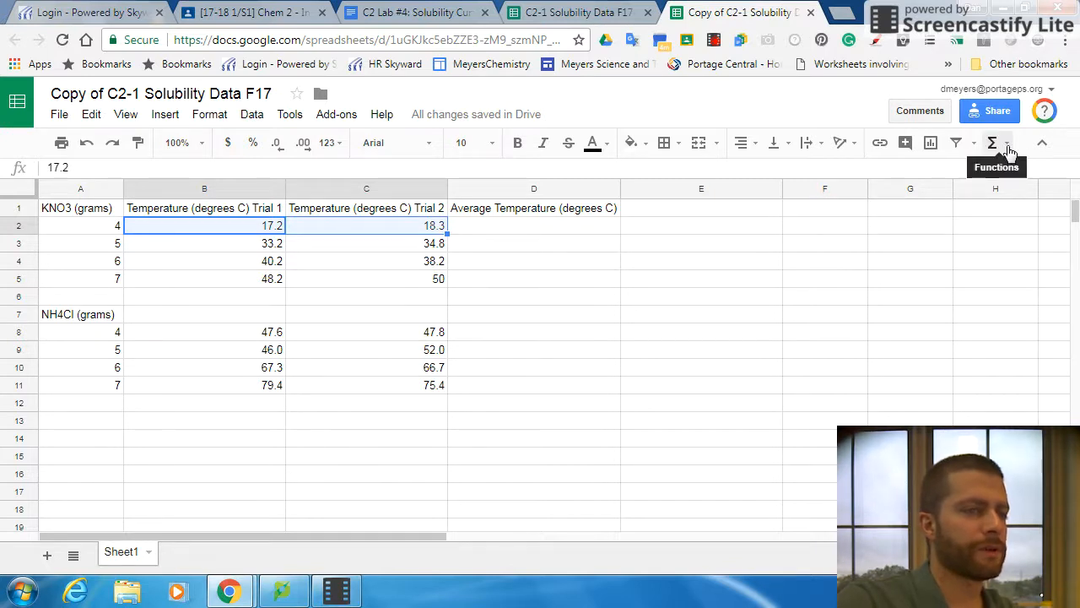
{"action": "left_click", "coordinate": [1009, 144]}
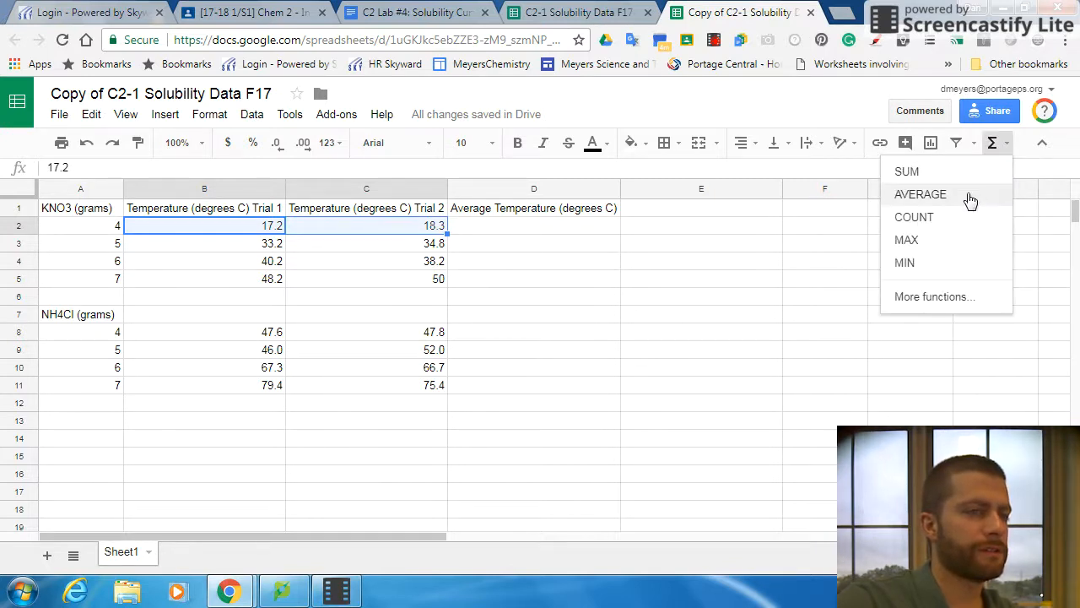
{"action": "left_click", "coordinate": [971, 200]}
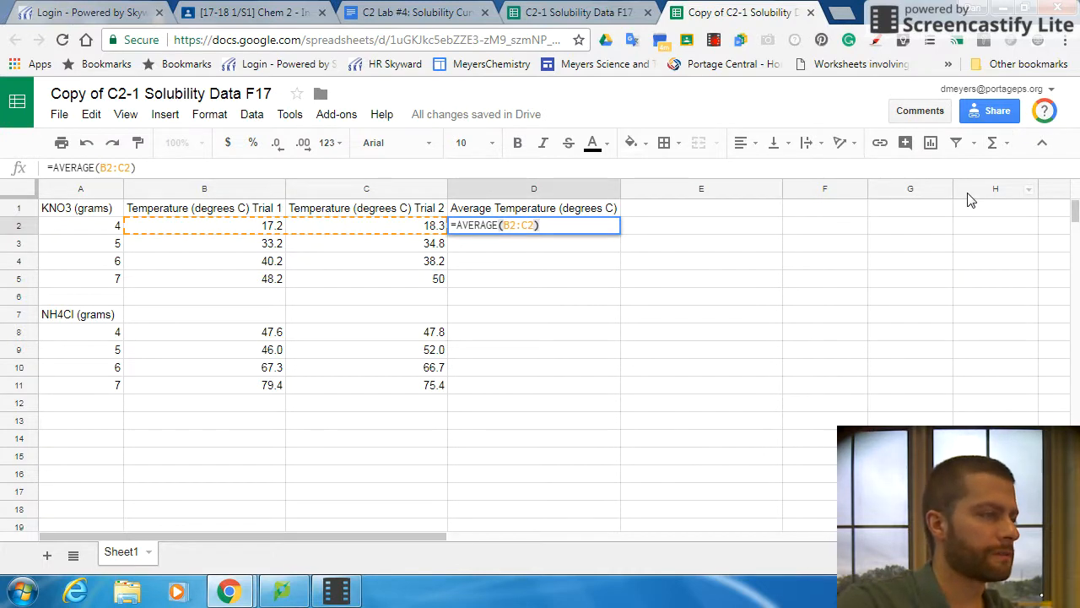
{"action": "key", "text": "Return"}
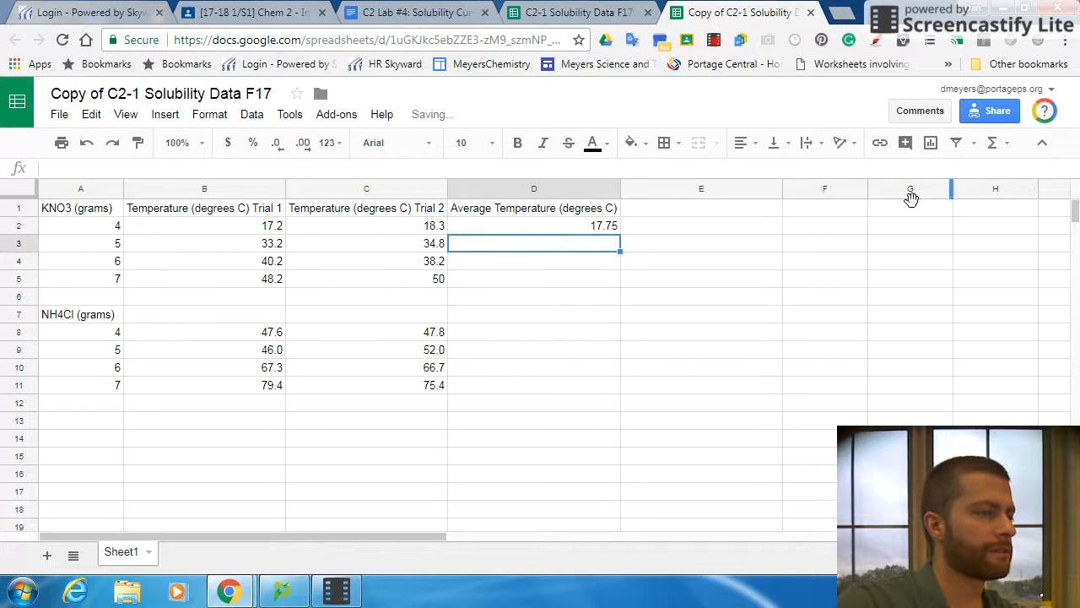
Clear the formula in cell D2 and re-enter it as =average(B2:C2).
{"action": "left_click", "coordinate": [593, 231]}
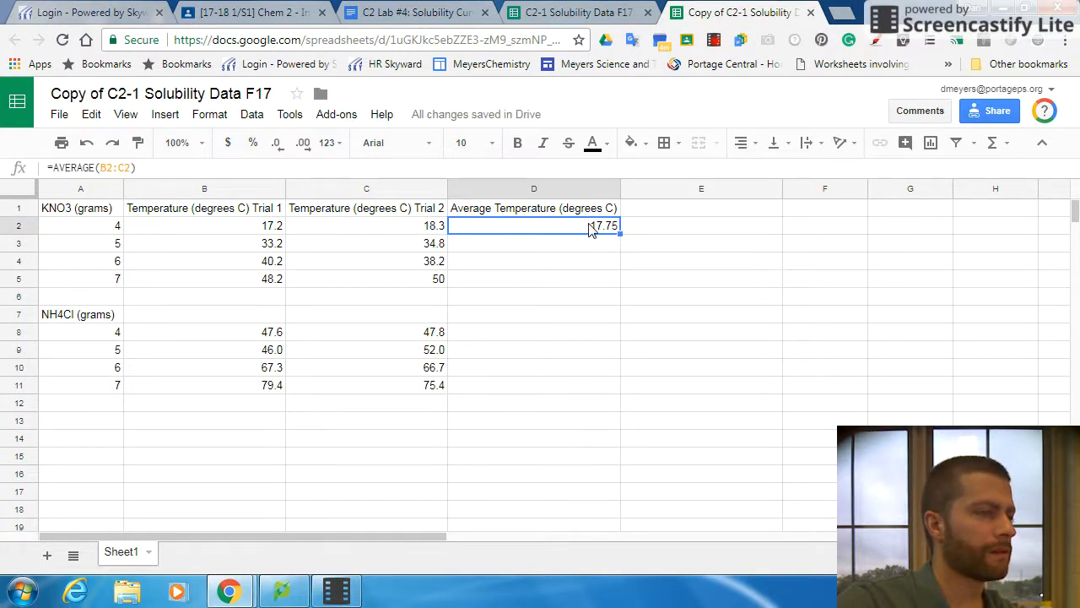
{"action": "double_click", "coordinate": [592, 228]}
{"action": "key", "text": "BackSpace"}
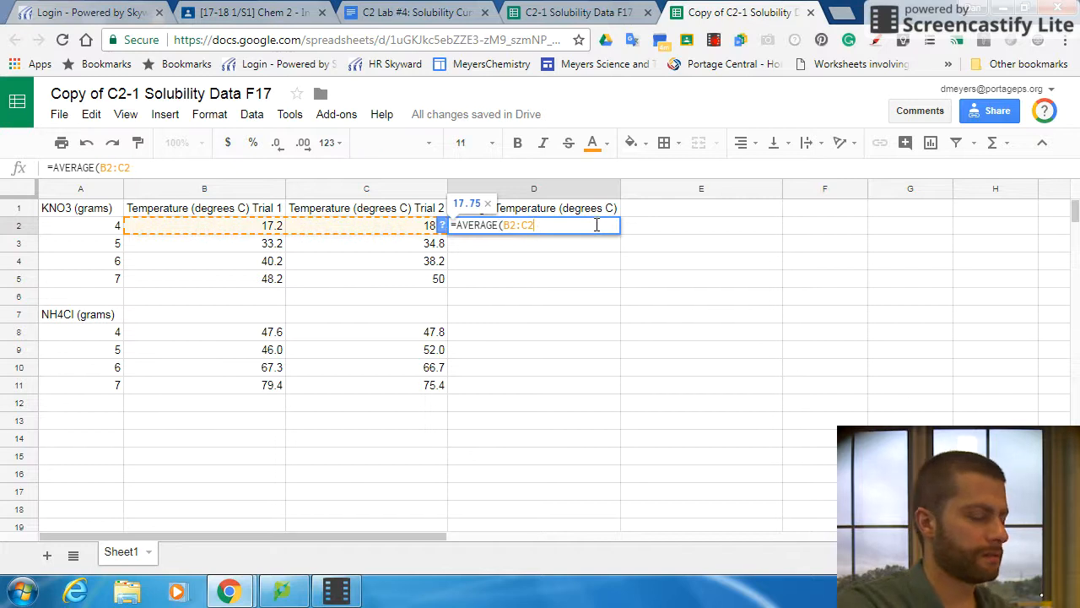
{"action": "key", "text": "ctrl+a"}
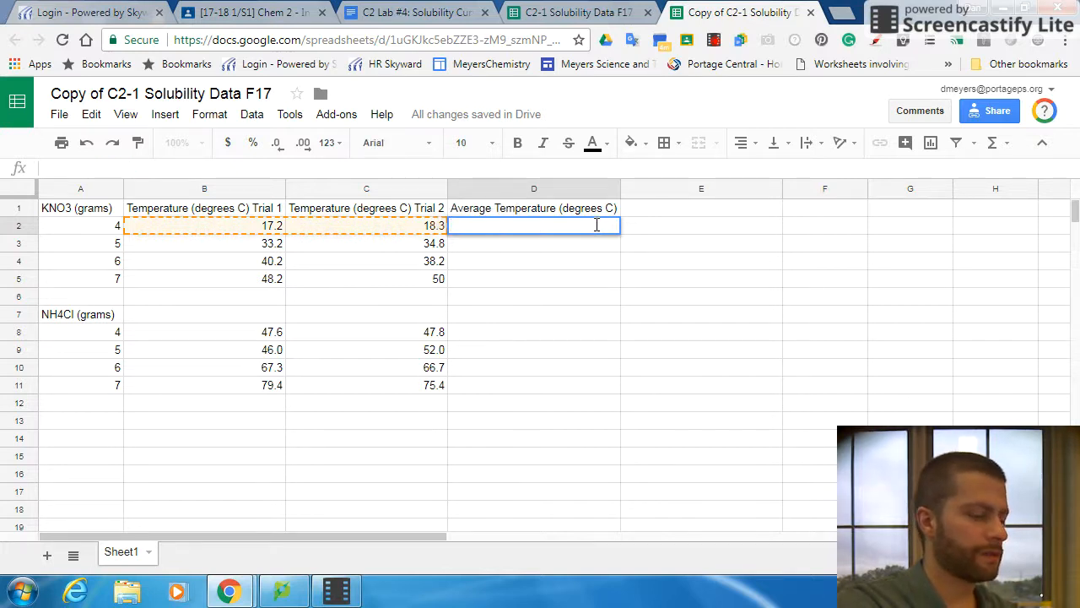
{"action": "type", "text": "=average"}
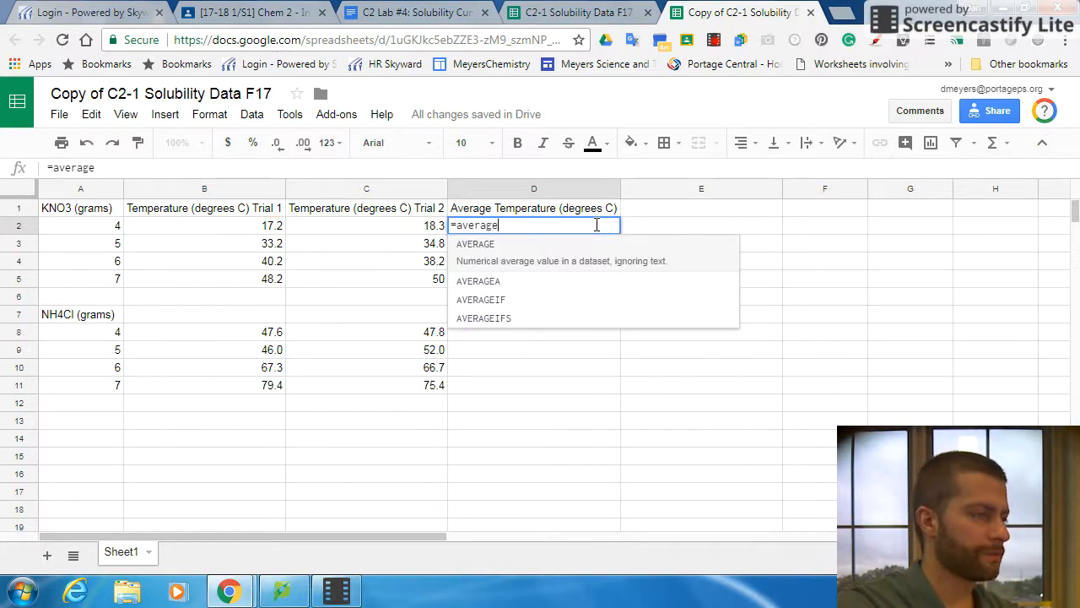
{"action": "type", "text": "("}
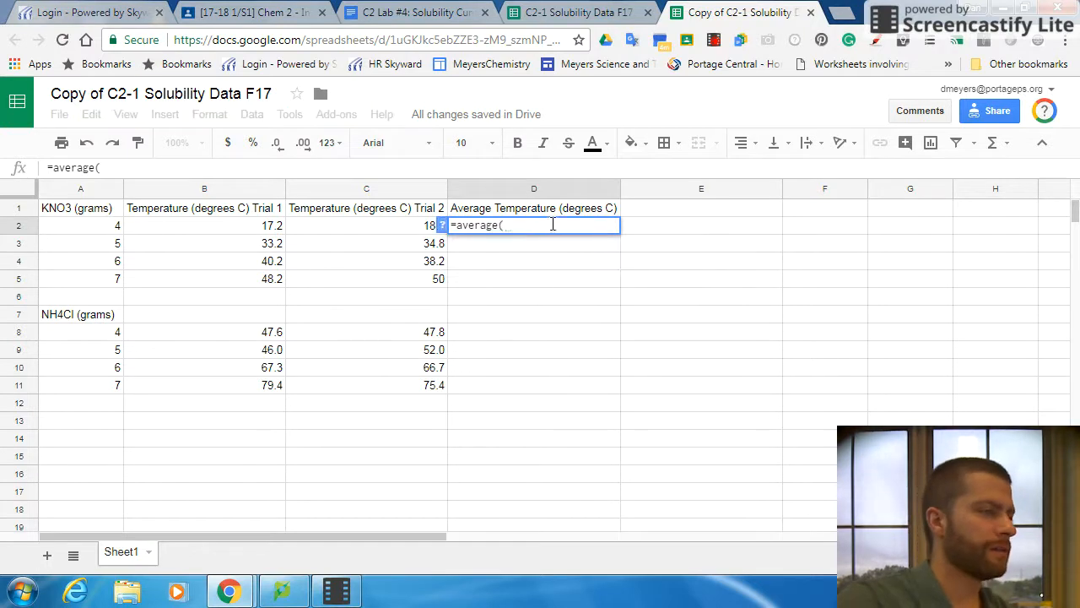
{"action": "left_click_drag", "start_coordinate": [277, 226], "coordinate": [349, 225]}
{"action": "type", "text": ")"}
{"action": "key", "text": "Return"}
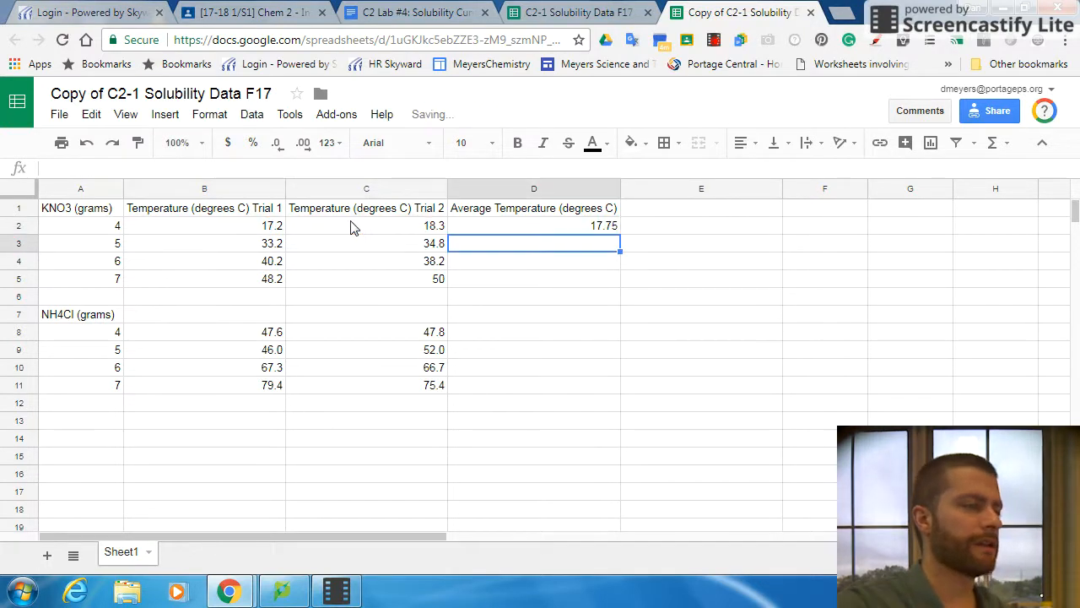
Fill the average formula from D2 down through D11 and clear cells D6 and D7.
{"action": "left_click", "coordinate": [546, 229]}
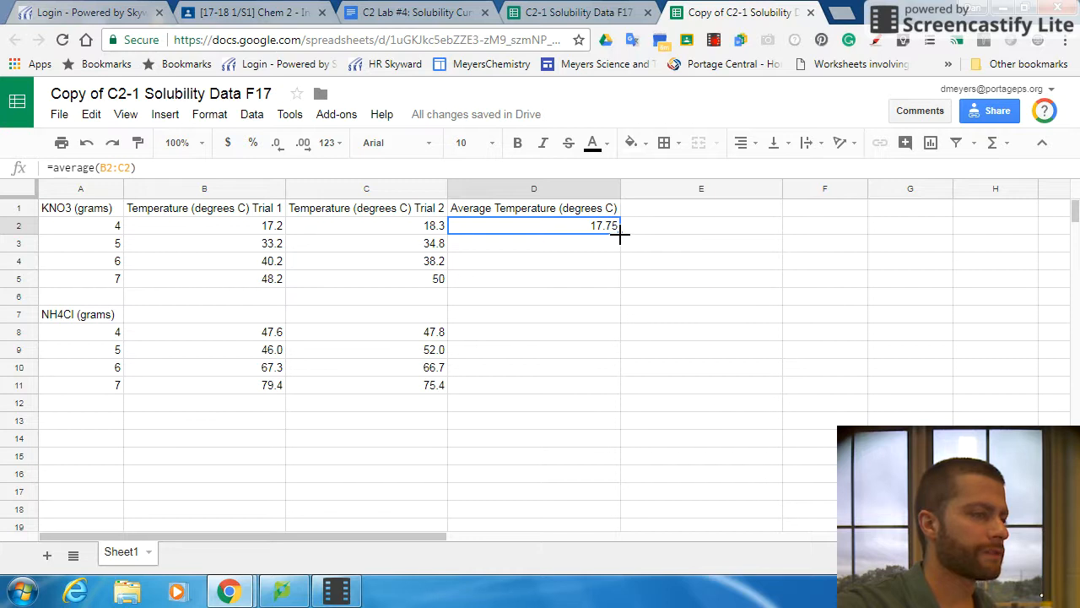
{"action": "left_click_drag", "start_coordinate": [620, 238], "coordinate": [598, 386]}
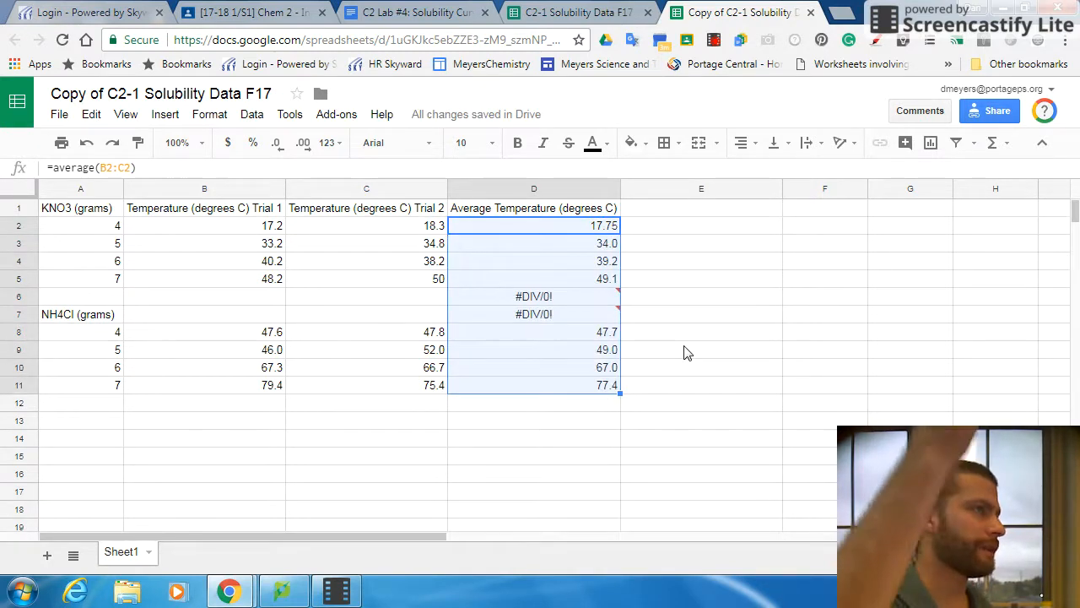
{"action": "left_click", "coordinate": [562, 301]}
{"action": "key", "text": "Delete"}
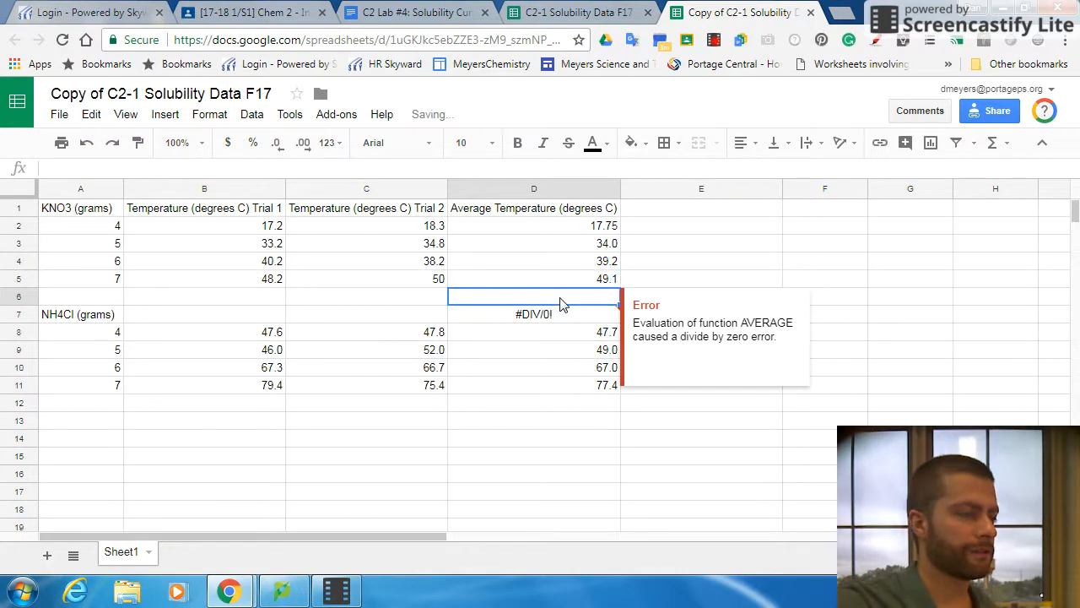
{"action": "key", "text": "Down"}
{"action": "key", "text": "Delete"}
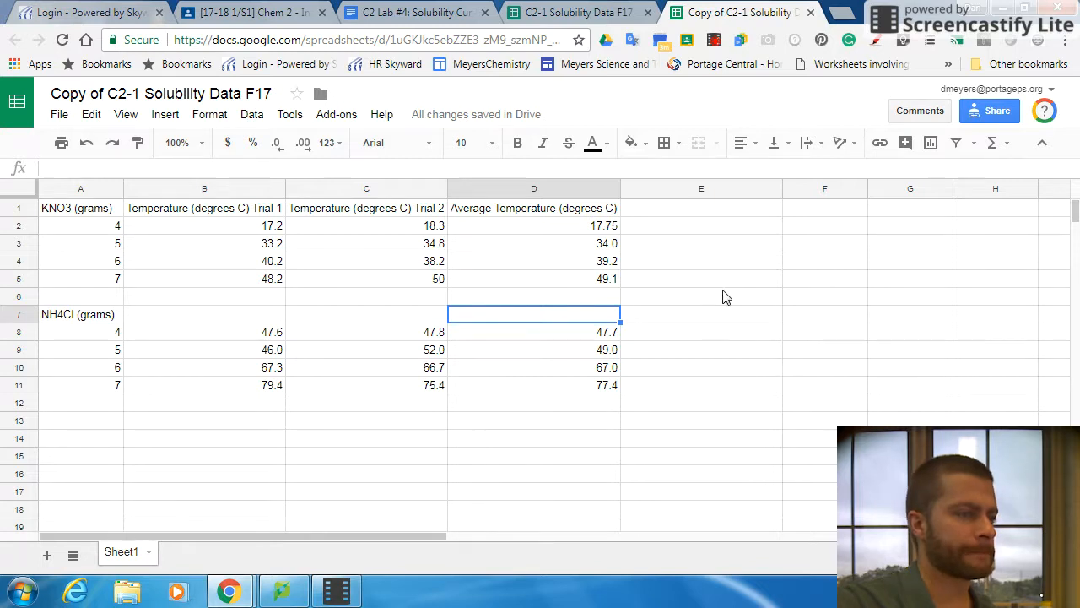
{"action": "left_click", "coordinate": [707, 318]}
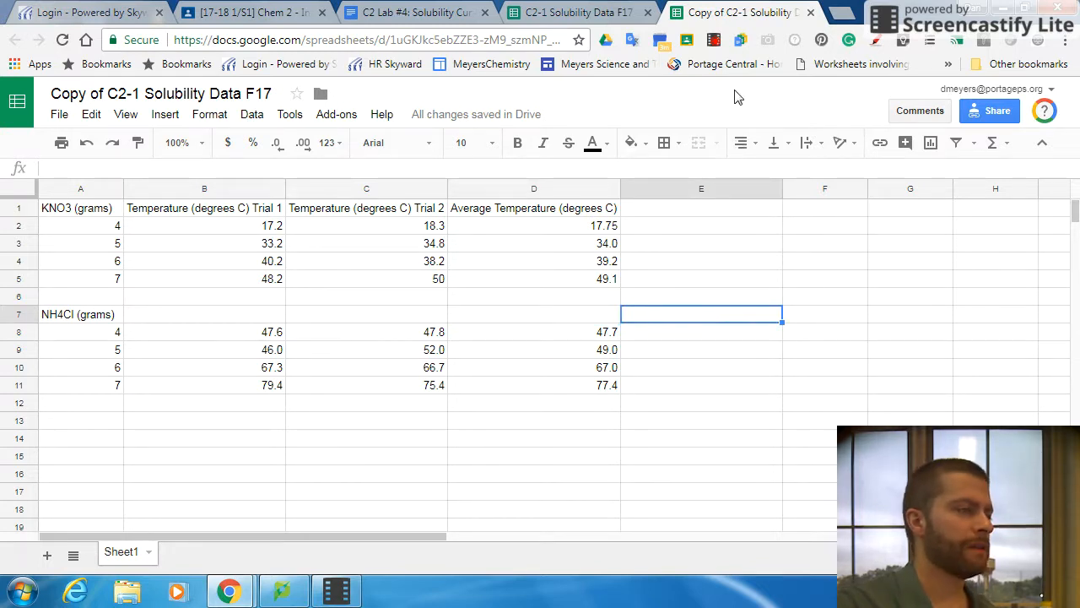
Copy the "Average Temperature (degrees C)" header from D1 into cell D7.
{"action": "left_click", "coordinate": [582, 215]}
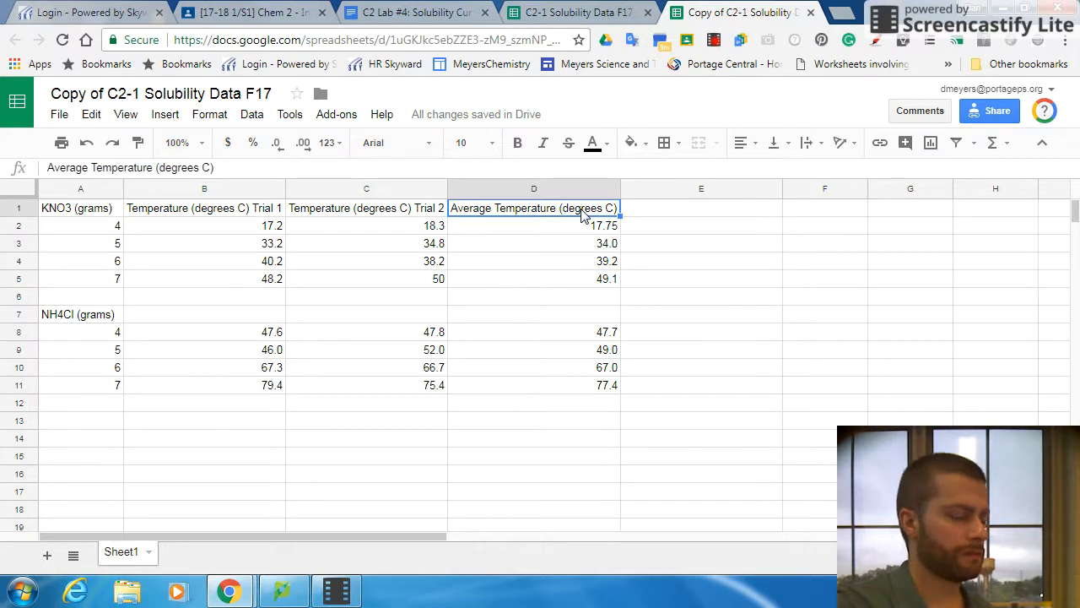
{"action": "key", "text": "ctrl+c"}
{"action": "left_click", "coordinate": [558, 314]}
{"action": "key", "text": "ctrl+v"}
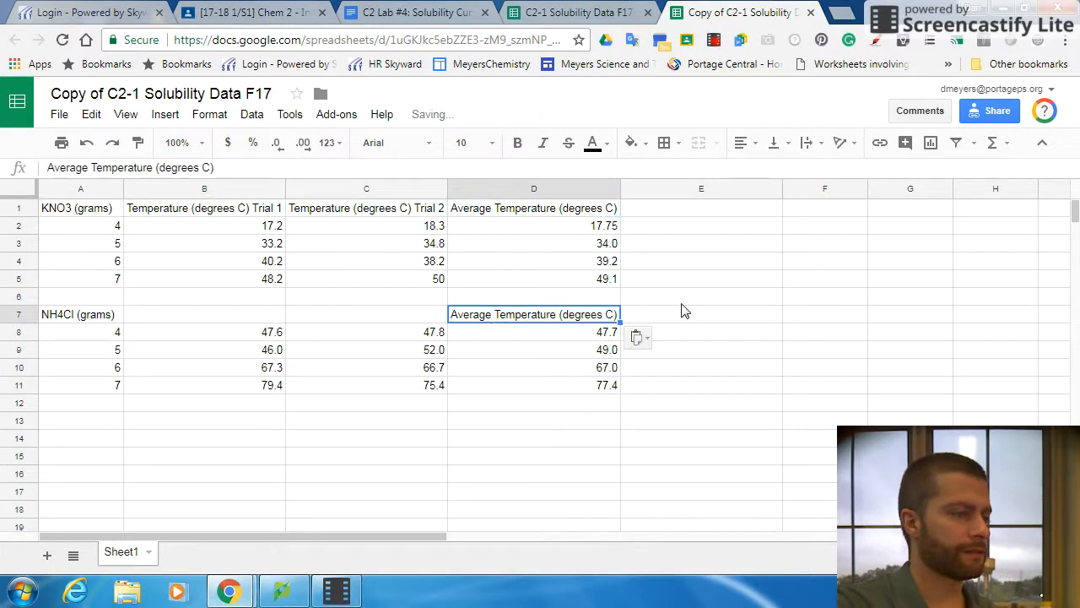
{"action": "left_click", "coordinate": [684, 300]}
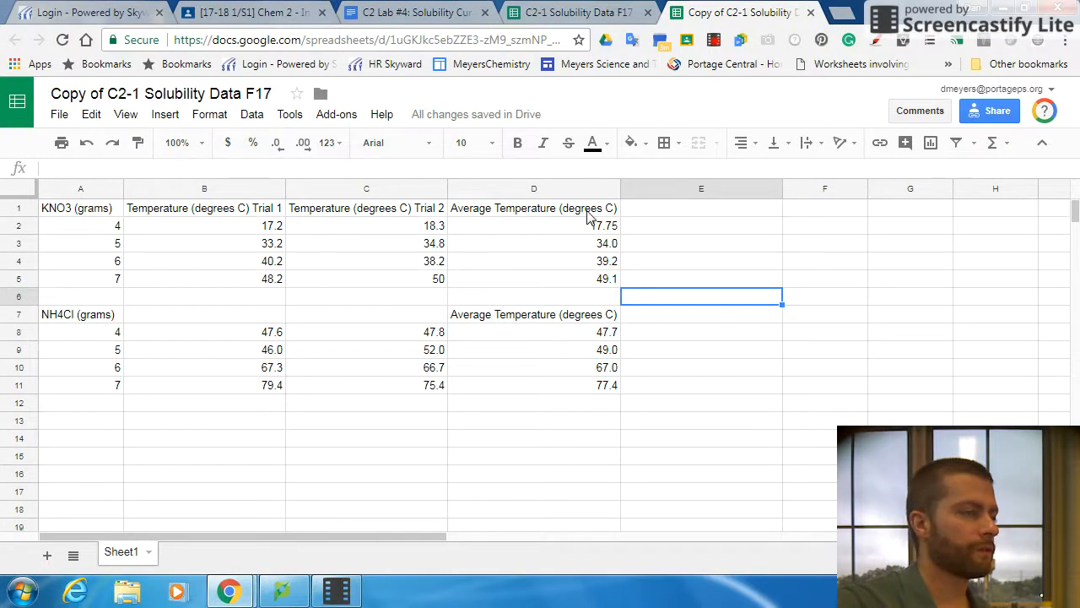
Shade the average temperature cells D1:D11 with a light cyan fill.
{"action": "left_click_drag", "start_coordinate": [582, 213], "coordinate": [569, 381]}
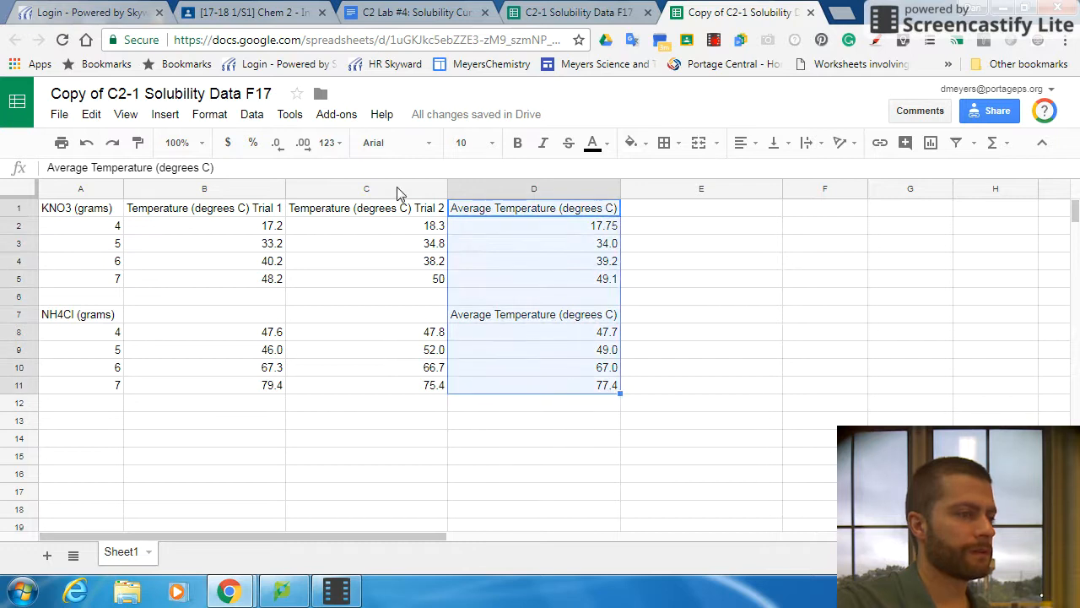
{"action": "left_click", "coordinate": [634, 143]}
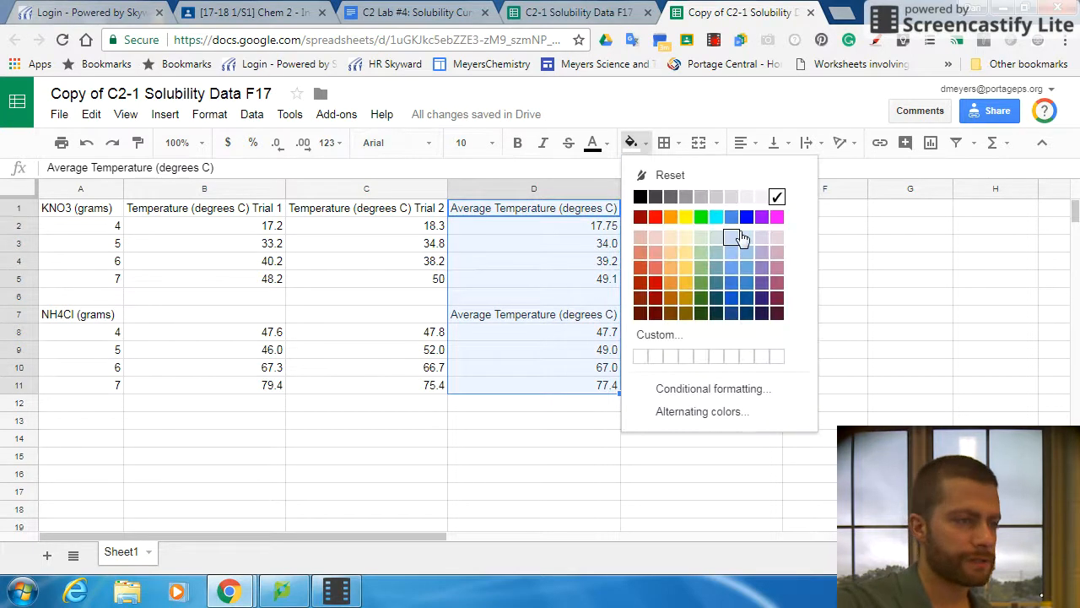
{"action": "left_click", "coordinate": [717, 242]}
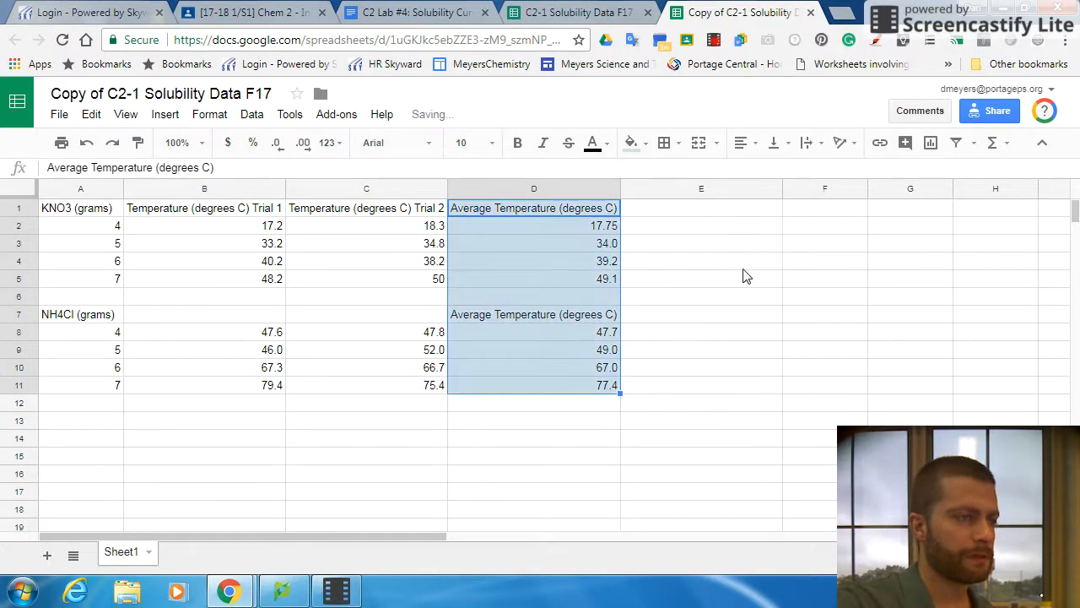
{"action": "left_click", "coordinate": [743, 266]}
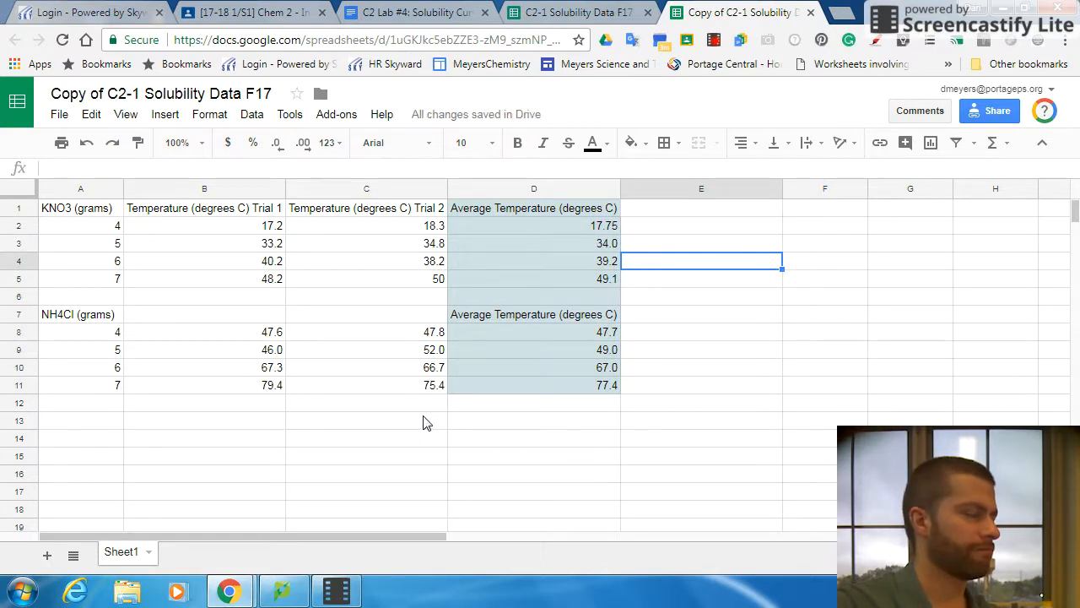
Copy the KNO3 and NH4Cl gram values in A1:A11 into column E, starting at E1.
{"action": "left_click_drag", "start_coordinate": [107, 215], "coordinate": [97, 385]}
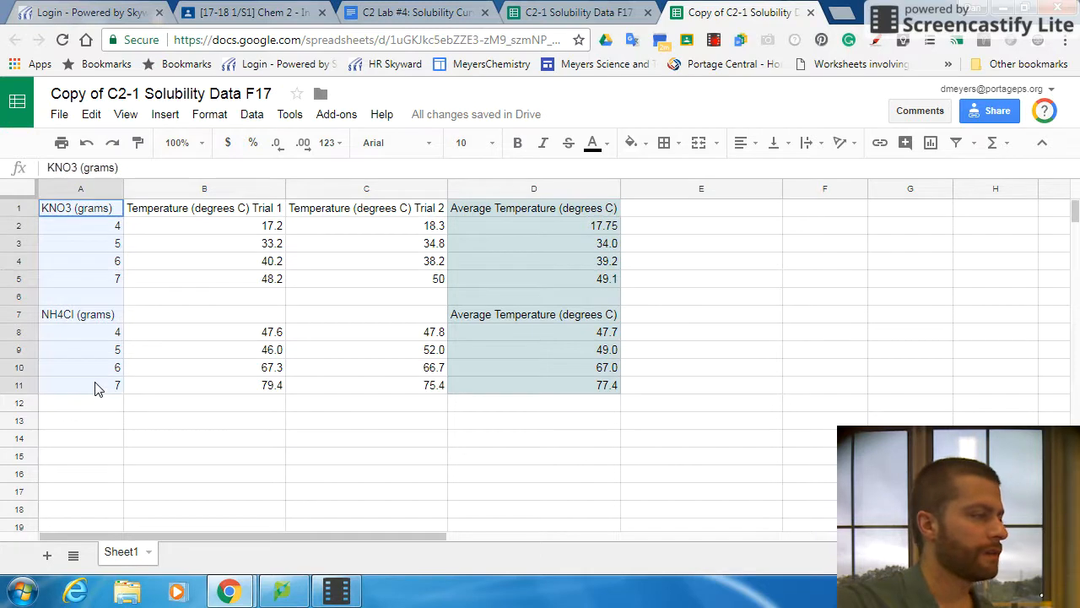
{"action": "key", "text": "ctrl+c"}
{"action": "left_click", "coordinate": [694, 217]}
{"action": "key", "text": "ctrl+v"}
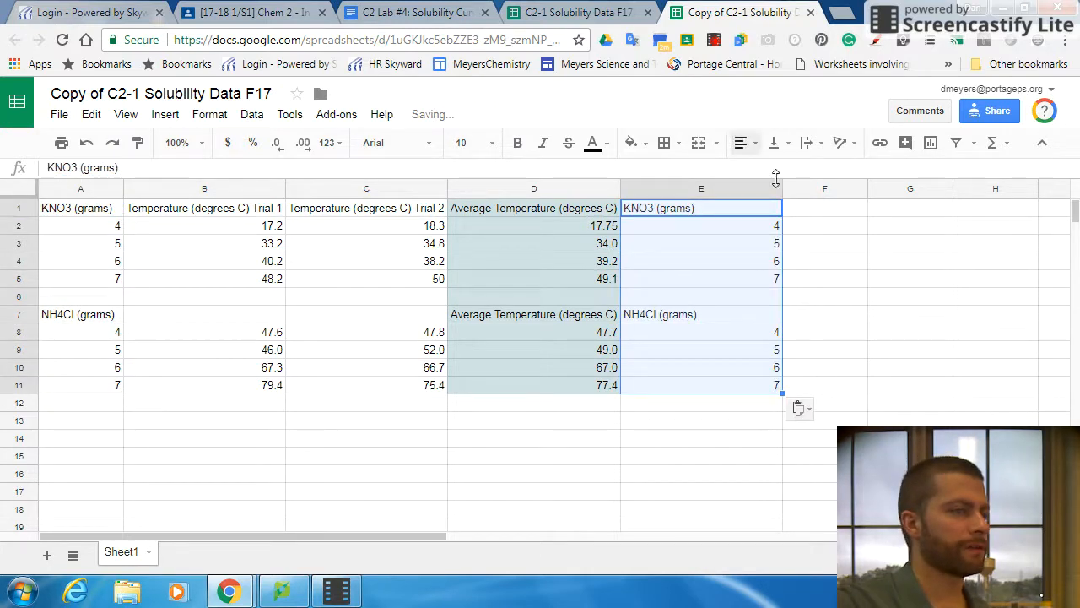
{"action": "left_click", "coordinate": [901, 288]}
Shade the copied gram cells E1:E11 with a light yellow fill.
{"action": "left_click_drag", "start_coordinate": [540, 212], "coordinate": [716, 389]}
{"action": "left_click_drag", "start_coordinate": [689, 212], "coordinate": [689, 385]}
{"action": "left_click", "coordinate": [633, 142]}
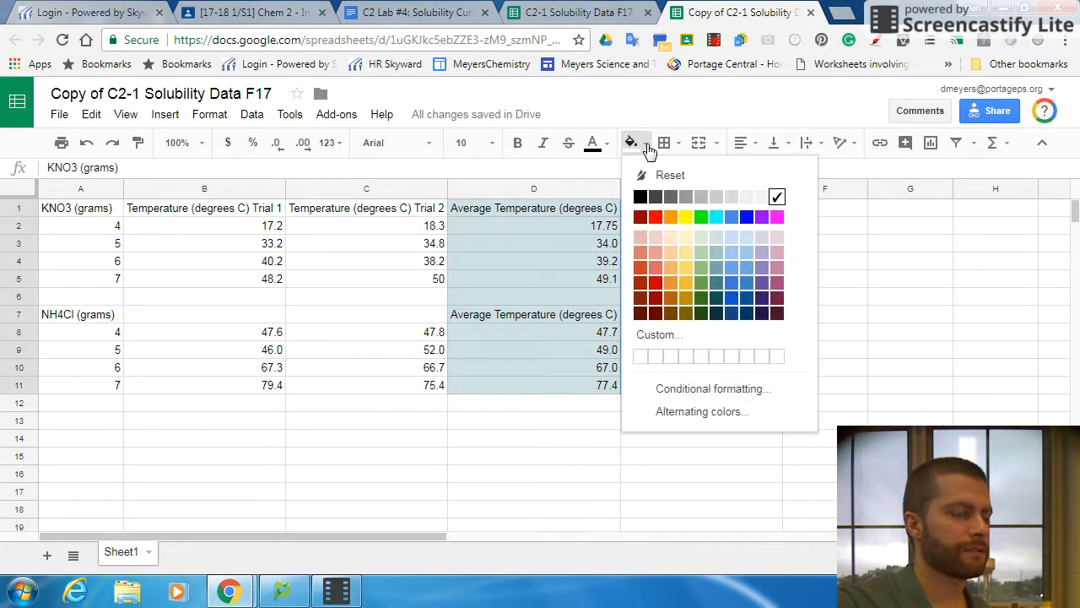
{"action": "left_click", "coordinate": [685, 243]}
{"action": "left_click", "coordinate": [861, 295]}
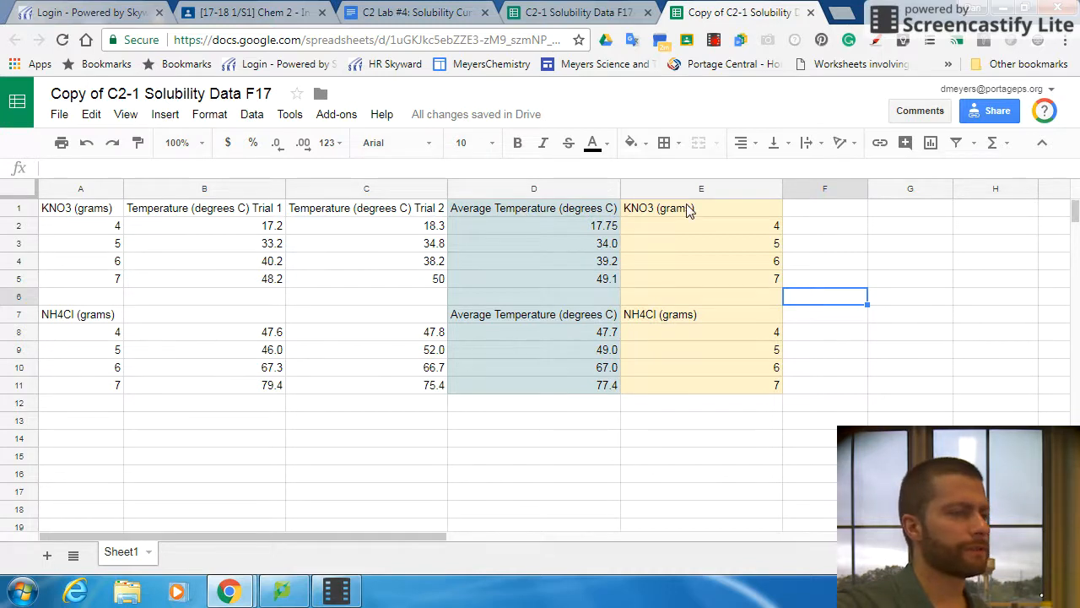
Insert a chart from the KNO3 data in D1:E5 and set its type to Smooth line chart.
{"action": "left_click_drag", "start_coordinate": [554, 207], "coordinate": [686, 288]}
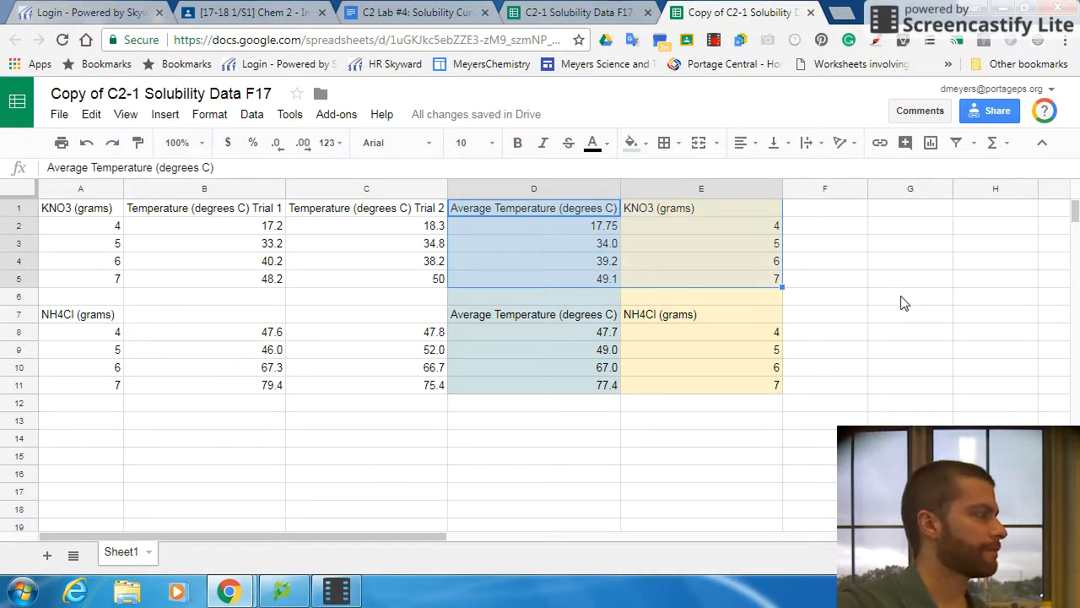
{"action": "left_click", "coordinate": [163, 116]}
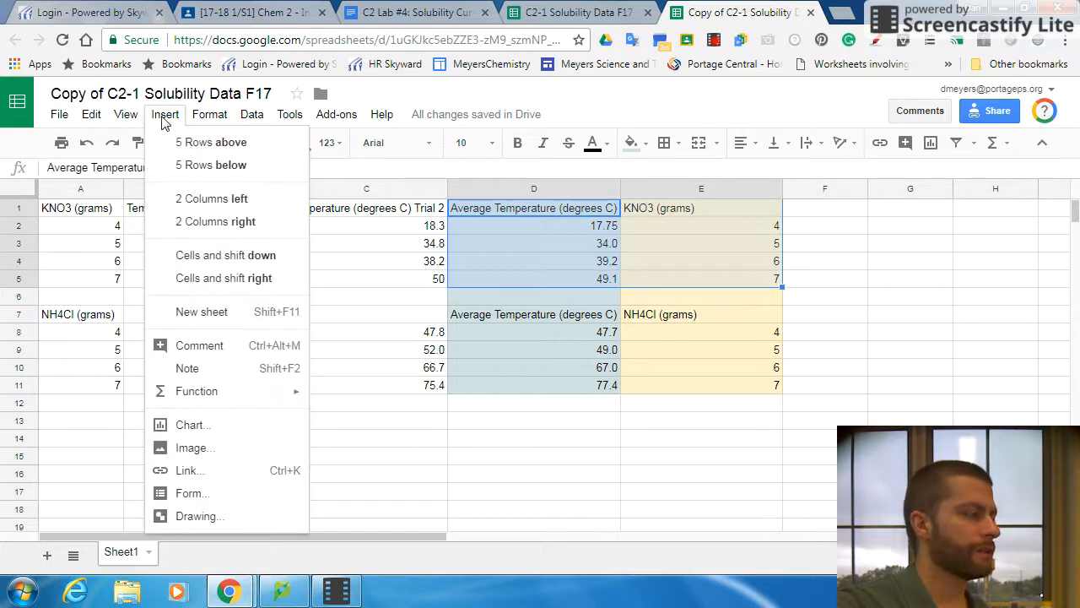
{"action": "left_click", "coordinate": [226, 426]}
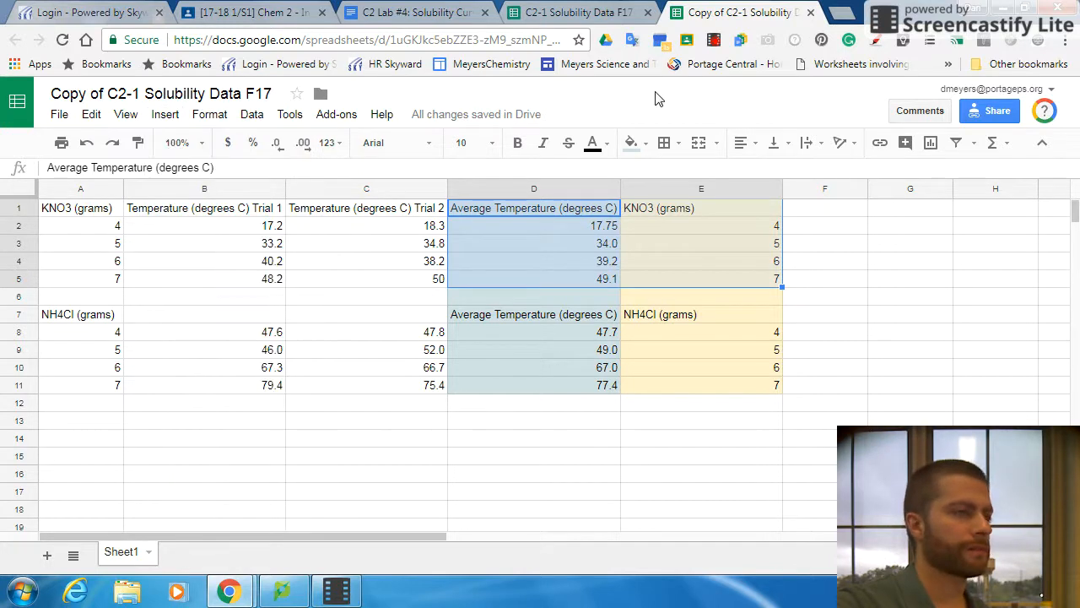
{"action": "left_click", "coordinate": [933, 149]}
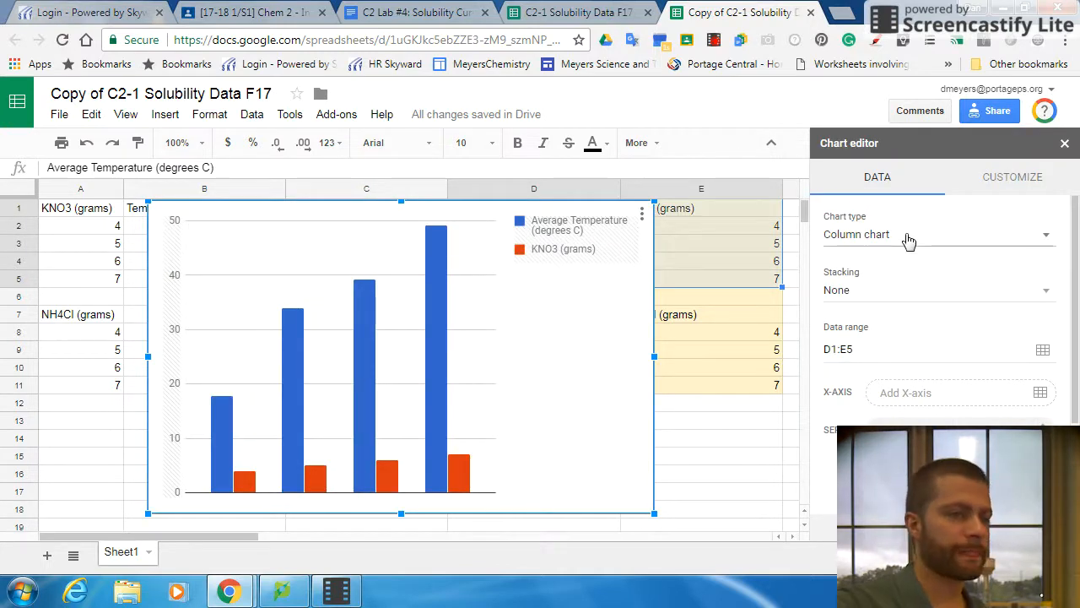
{"action": "left_click", "coordinate": [907, 241]}
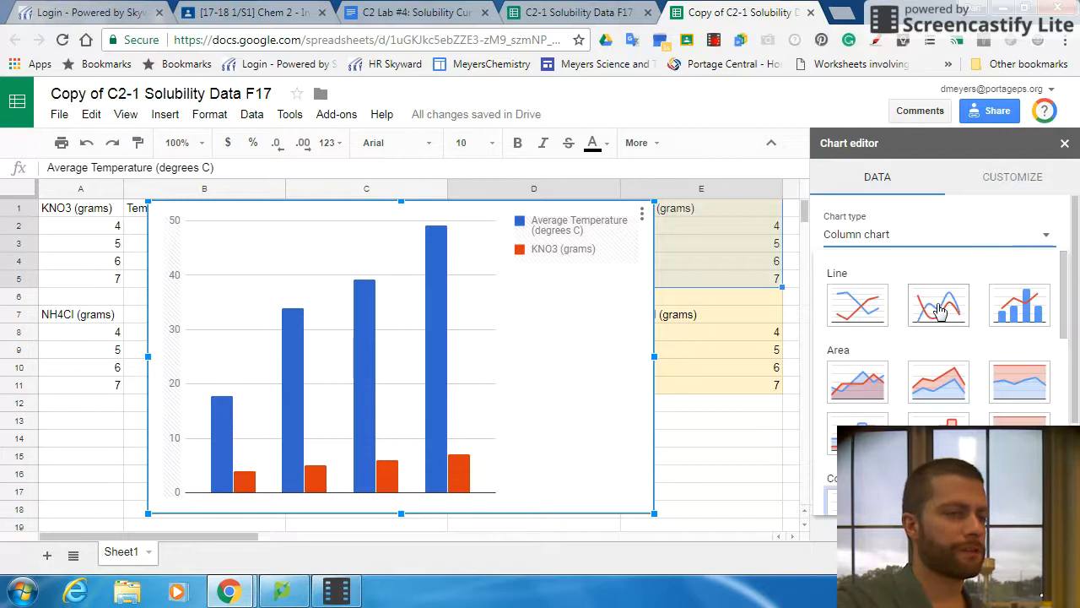
{"action": "left_click", "coordinate": [939, 311]}
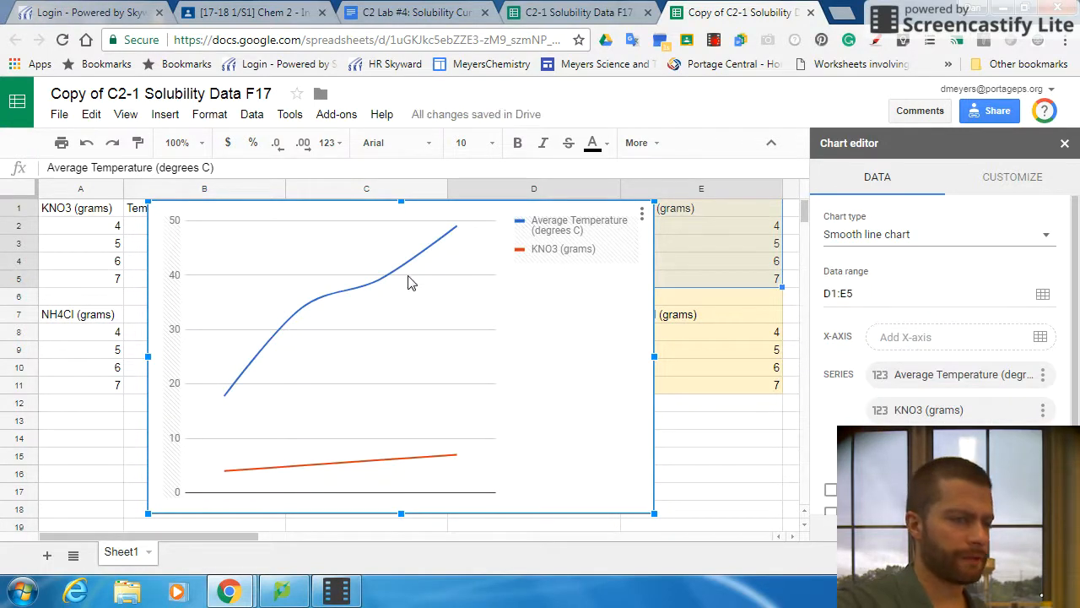
Enable the chart data option directly below "Switch rows / columns".
{"action": "scroll", "coordinate": [937, 354], "scroll_direction": "down", "scroll_amount": 1}
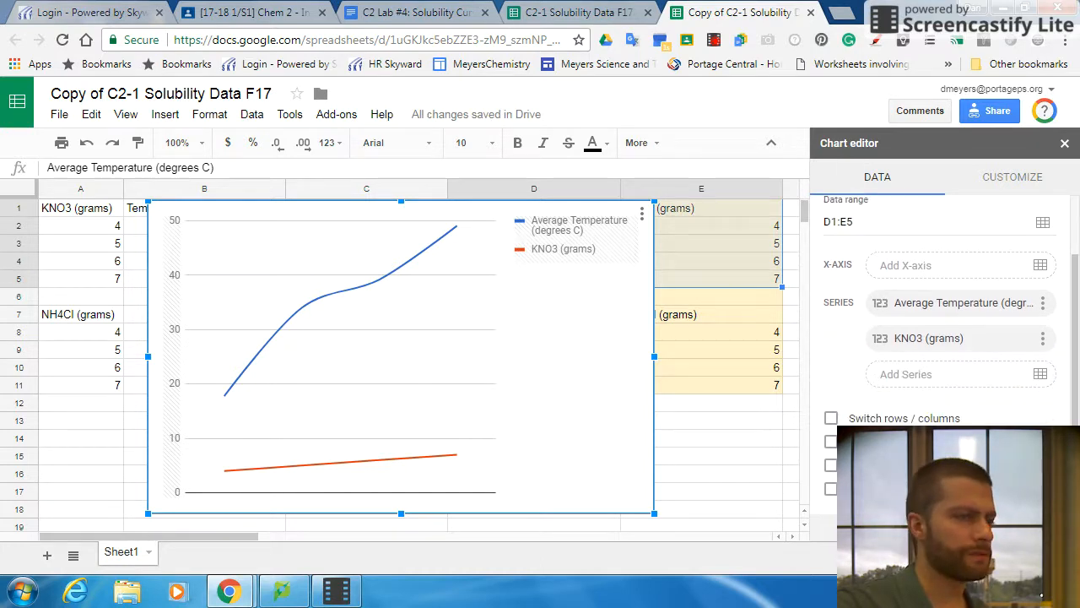
{"action": "left_click", "coordinate": [831, 441]}
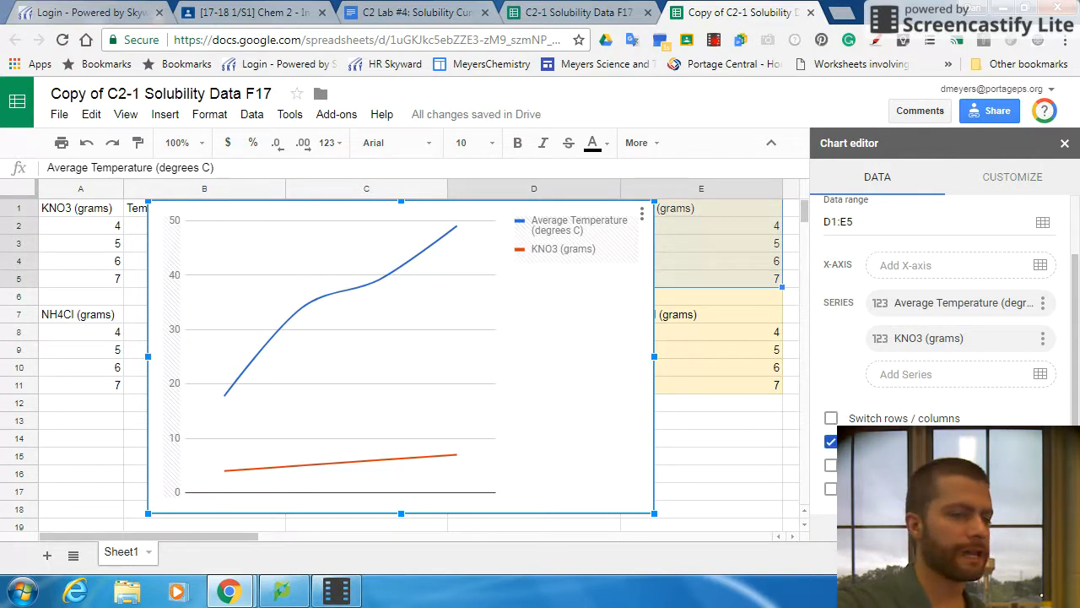
Use the Average Temperature column as the chart's x-axis instead of plotting it as a series.
{"action": "left_click", "coordinate": [832, 465]}
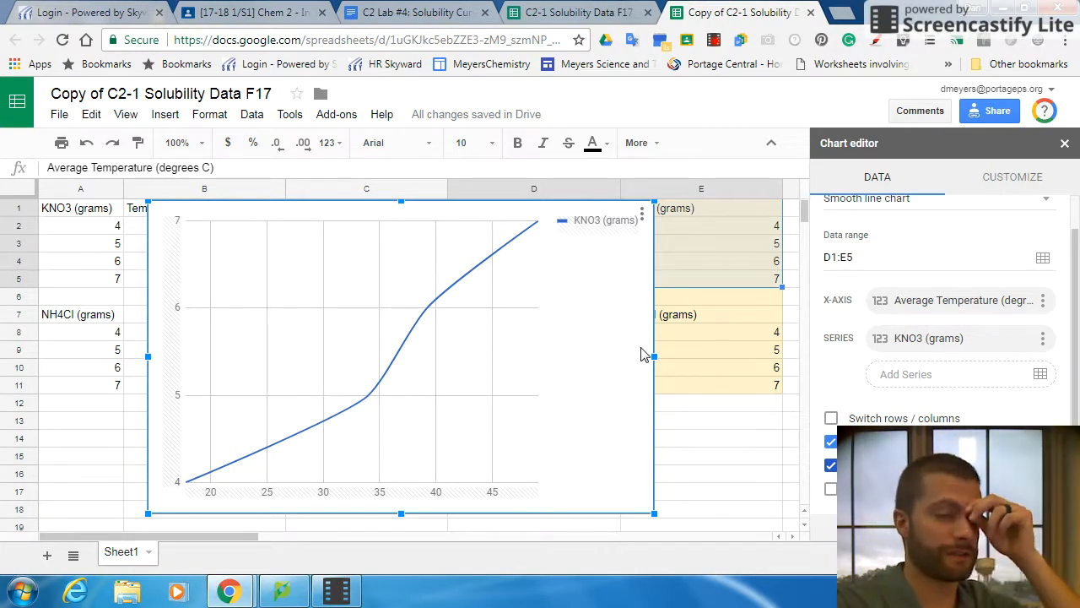
{"action": "scroll", "coordinate": [938, 279], "scroll_direction": "up", "scroll_amount": 1}
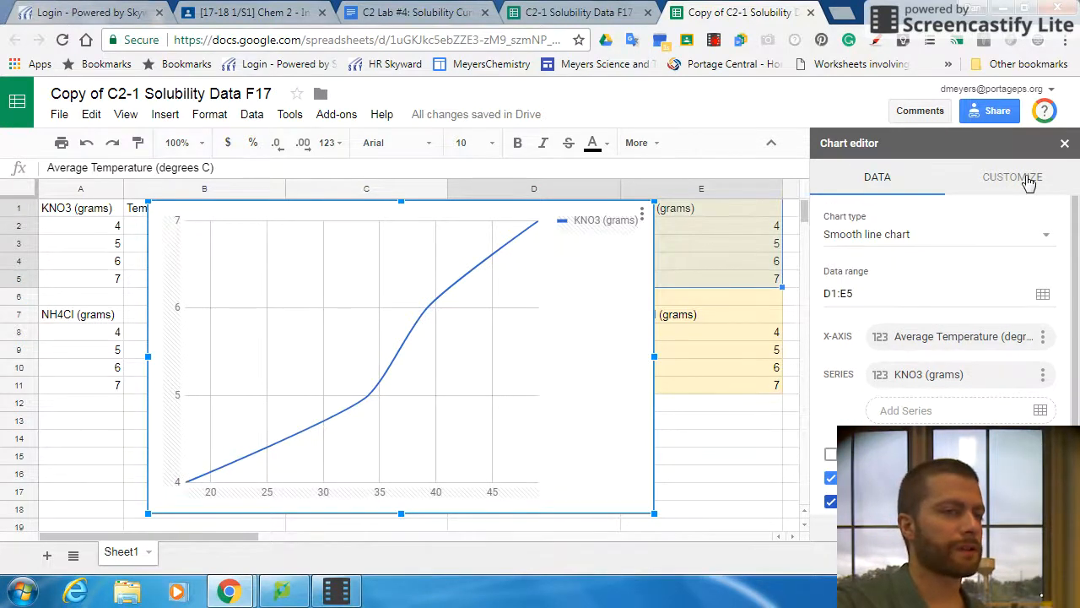
Set the chart's horizontal axis range to a minimum of 15 and a maximum of 50.
{"action": "left_click", "coordinate": [1028, 184]}
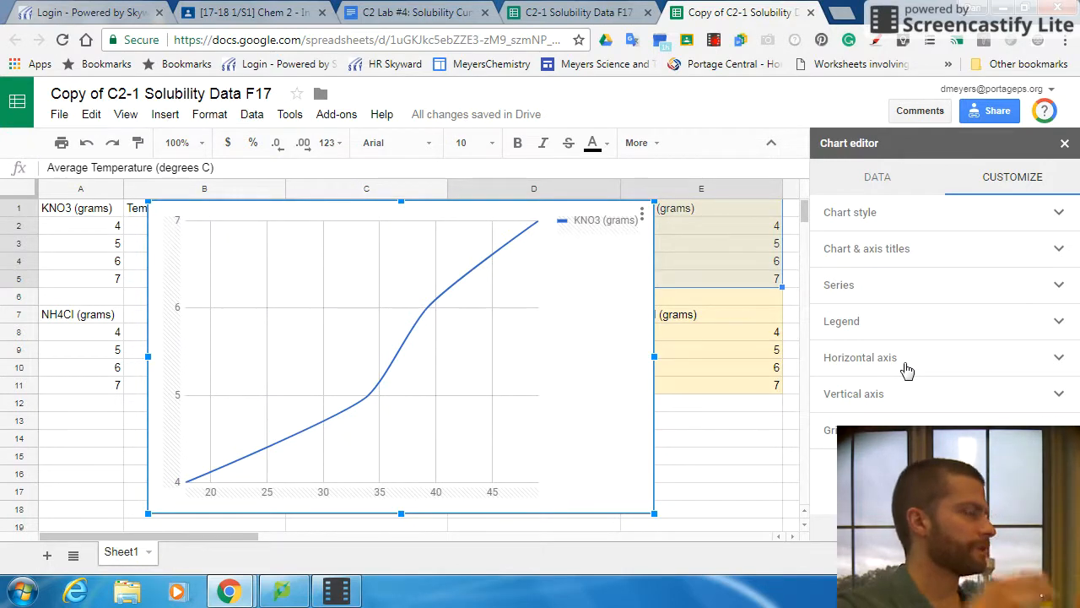
{"action": "left_click", "coordinate": [908, 365]}
{"action": "scroll", "coordinate": [886, 363], "scroll_direction": "down", "scroll_amount": 2}
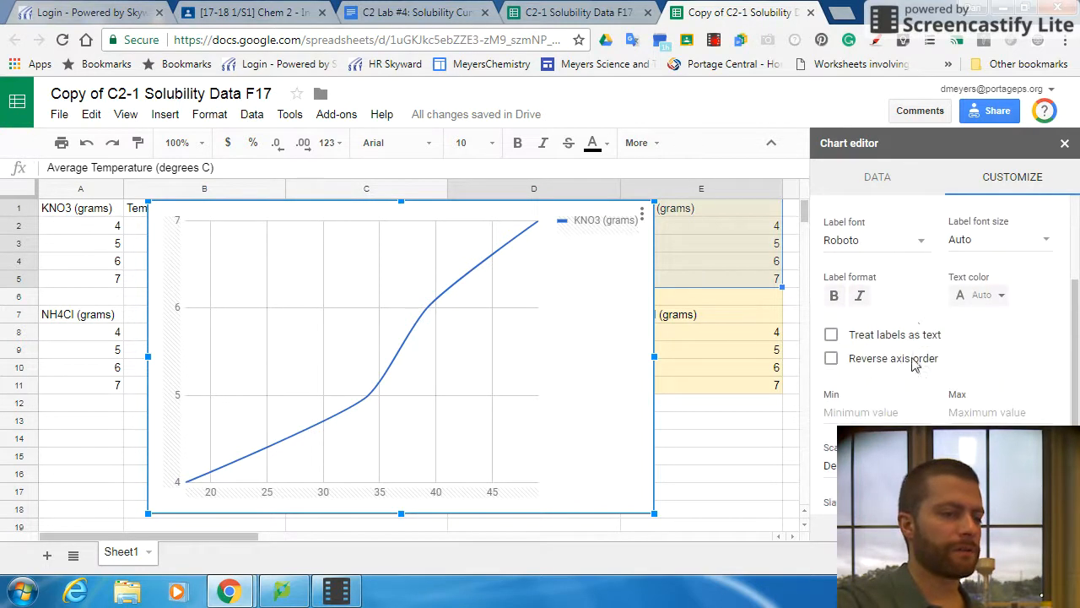
{"action": "left_click", "coordinate": [877, 417]}
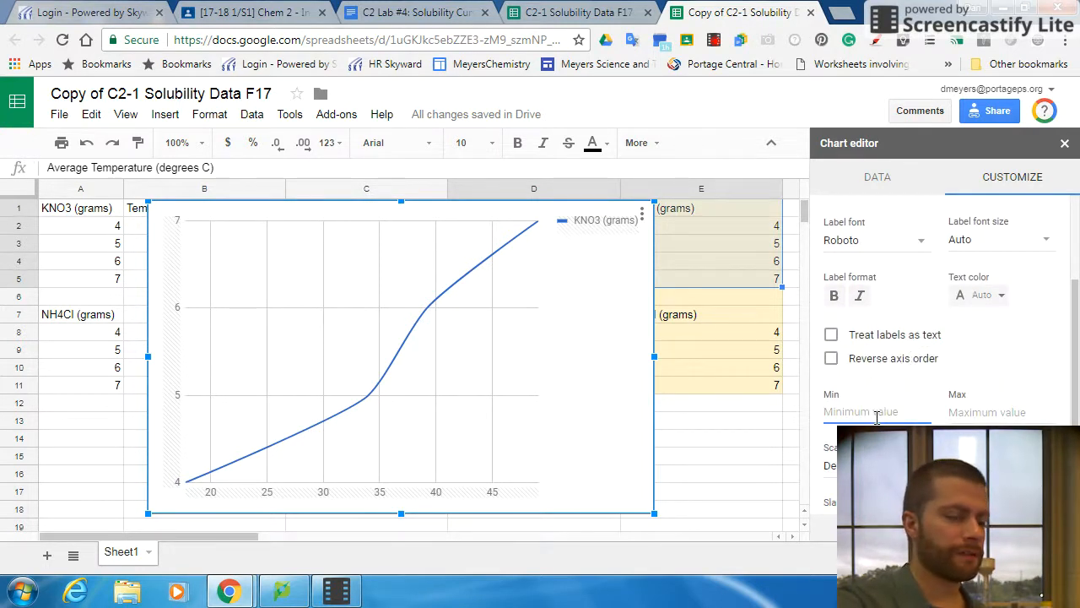
{"action": "type", "text": "15"}
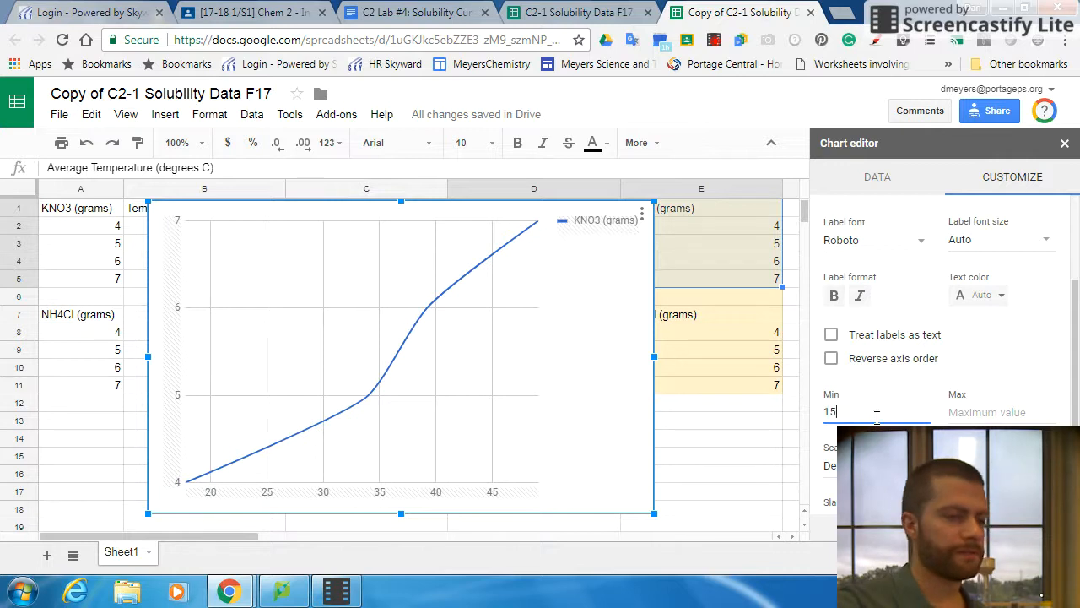
{"action": "key", "text": "Tab"}
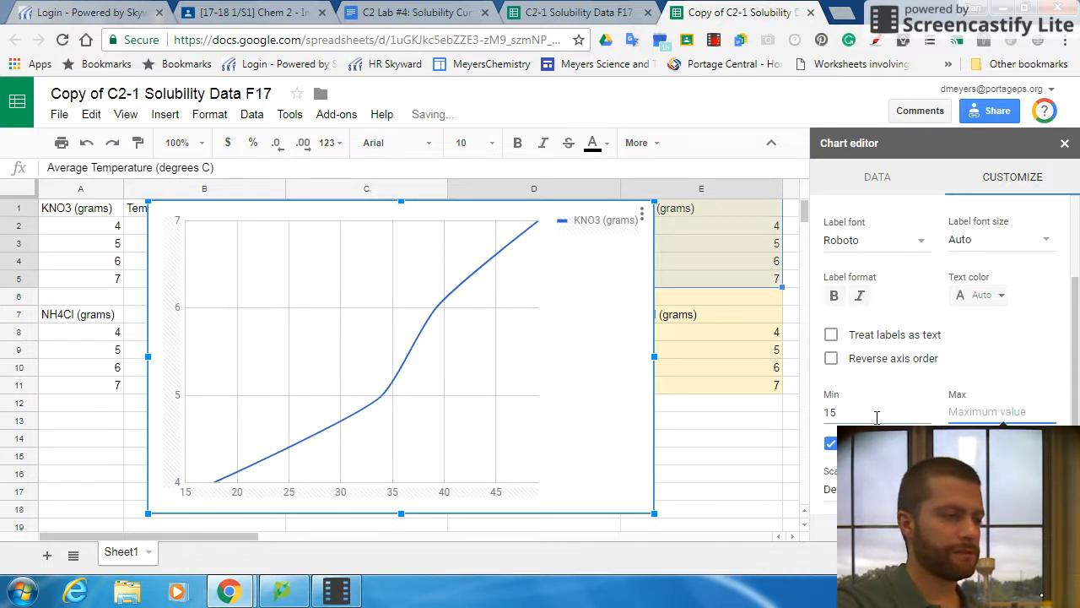
{"action": "type", "text": "50"}
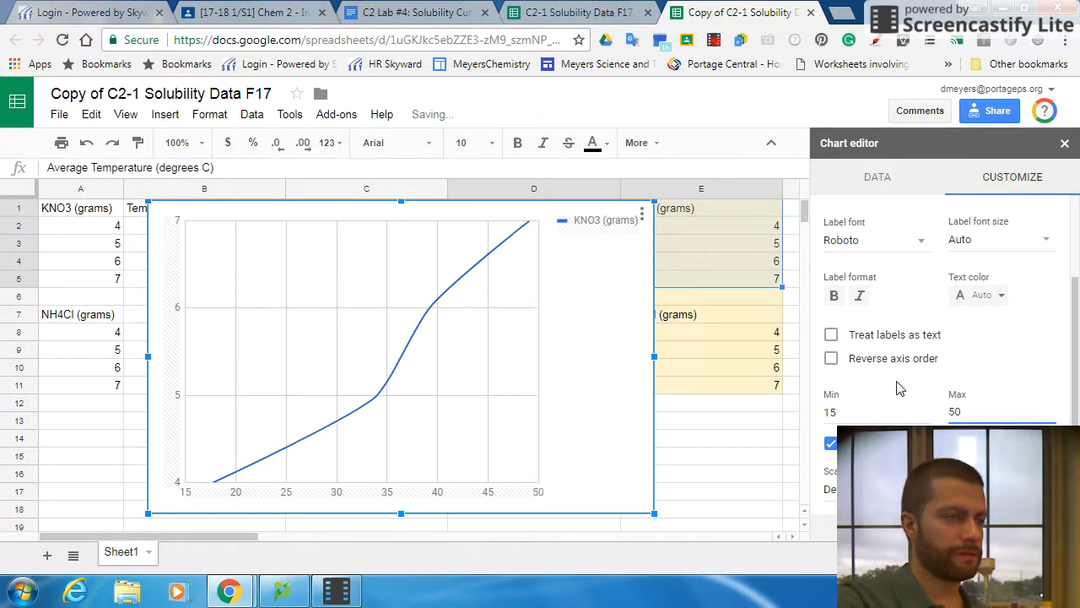
Try a horizontal axis maximum of 55, and set it back to 50 with the axis order not reversed.
{"action": "key", "text": "BackSpace"}
{"action": "type", "text": "5"}
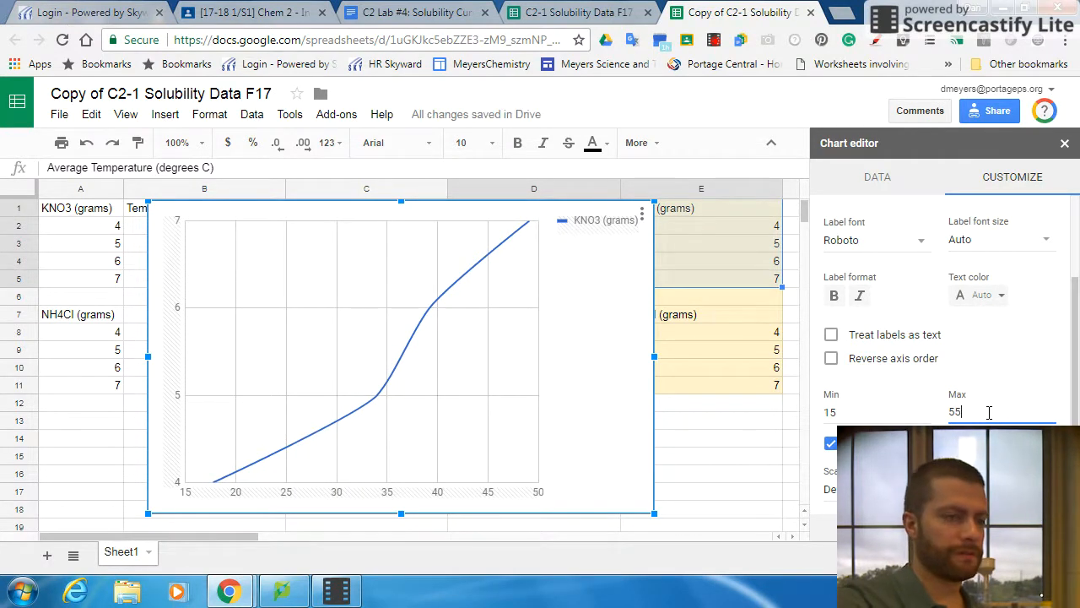
{"action": "left_click", "coordinate": [1003, 374]}
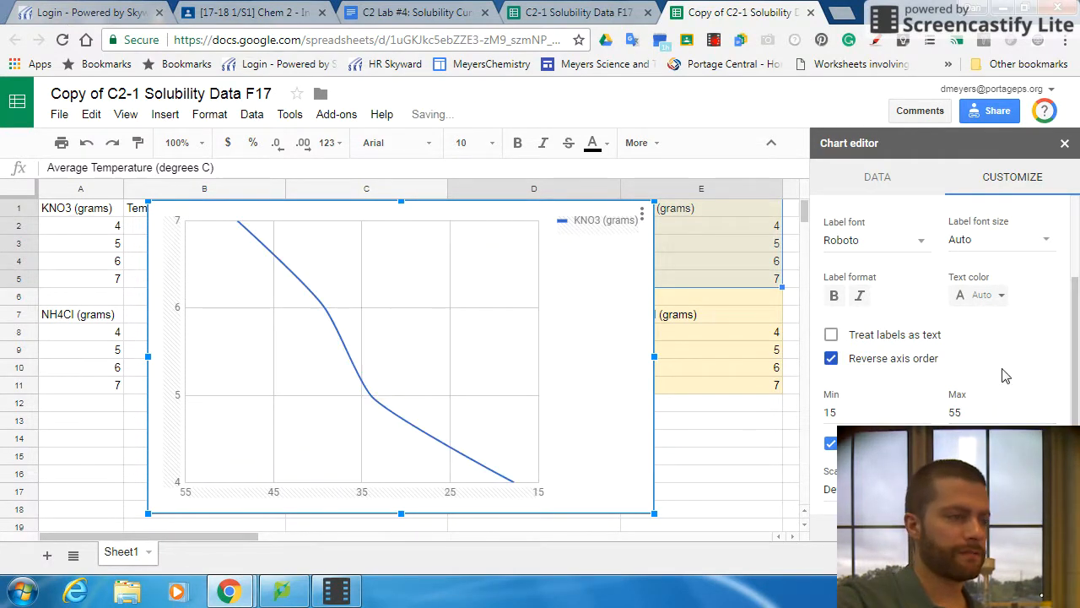
{"action": "left_click", "coordinate": [904, 358]}
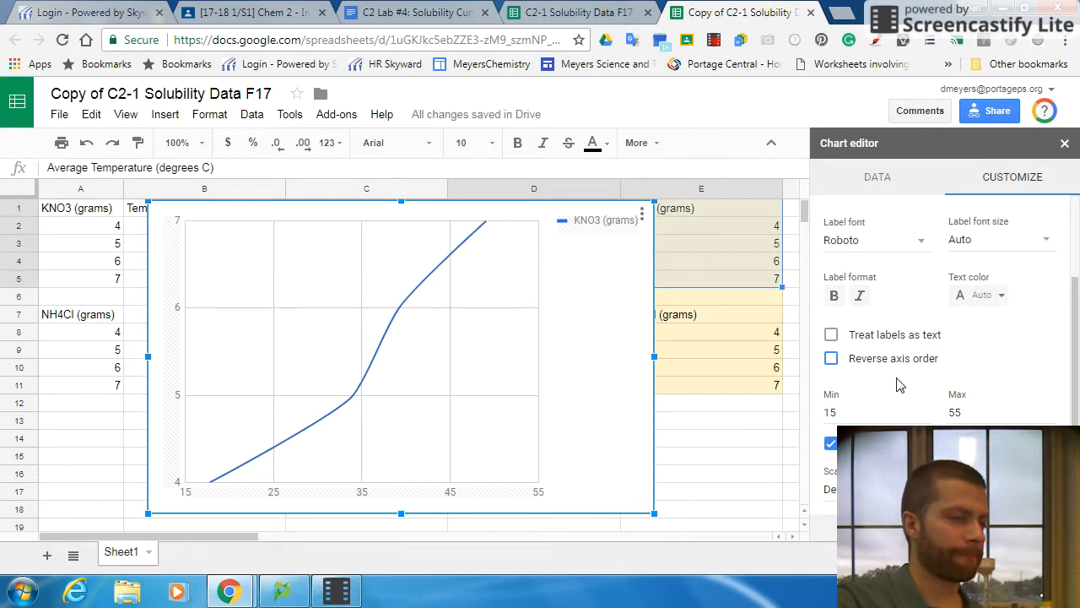
{"action": "double_click", "coordinate": [954, 412]}
{"action": "type", "text": "50"}
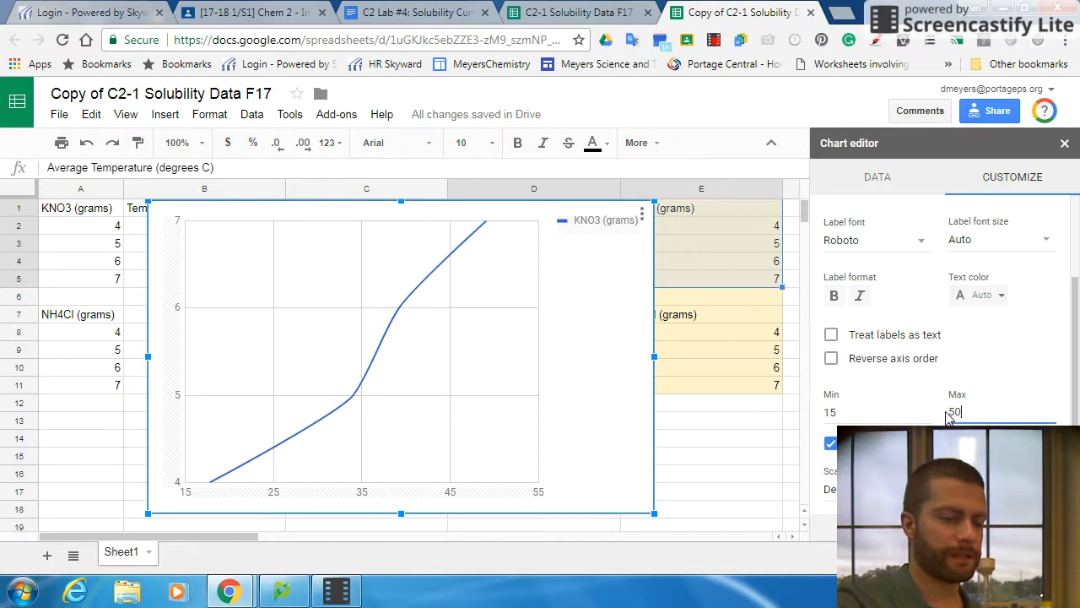
Try a vertical axis range with a minimum of 0 and a maximum of 10.
{"action": "scroll", "coordinate": [902, 363], "scroll_direction": "down", "scroll_amount": 2}
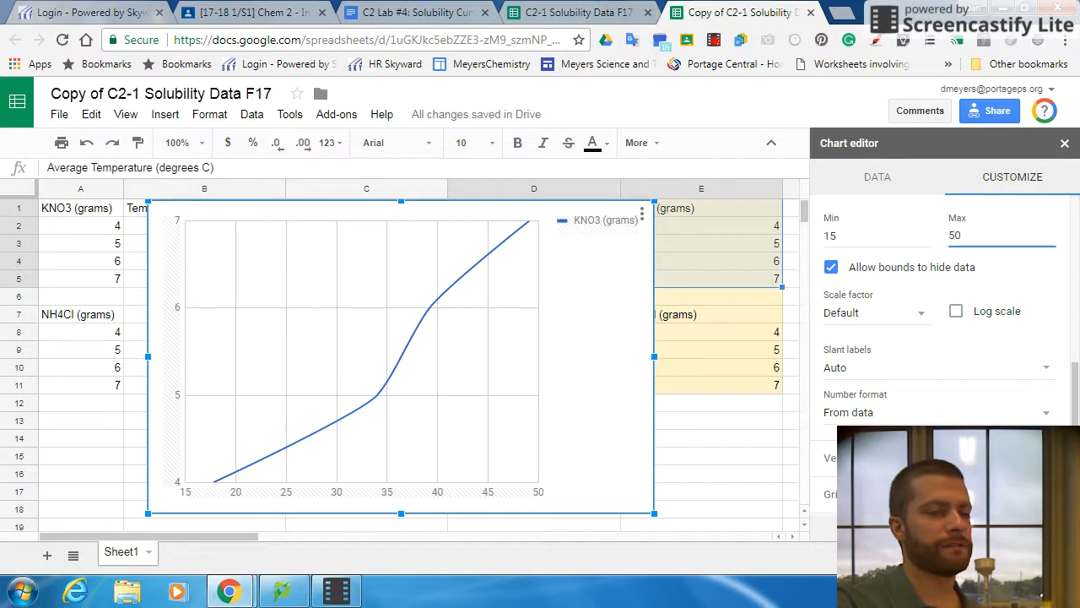
{"action": "scroll", "coordinate": [897, 342], "scroll_direction": "down", "scroll_amount": 3}
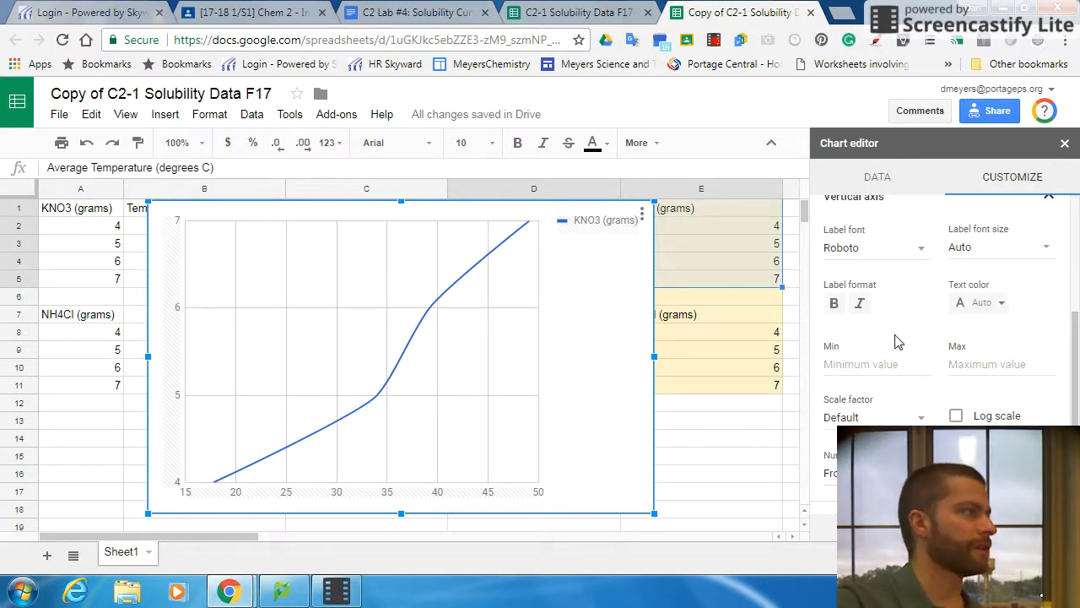
{"action": "left_click", "coordinate": [898, 367]}
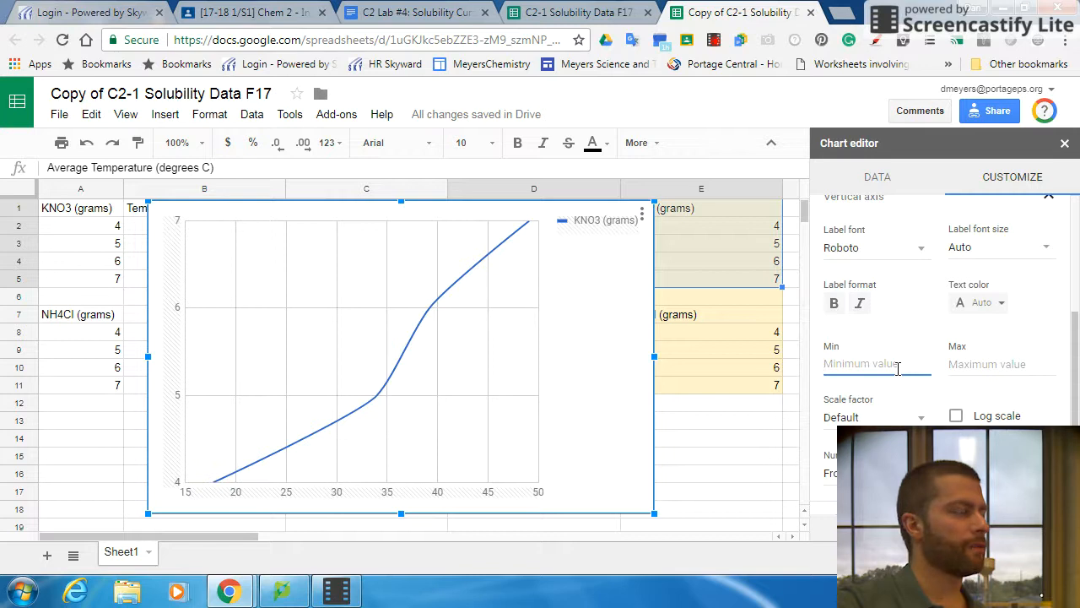
{"action": "type", "text": "0"}
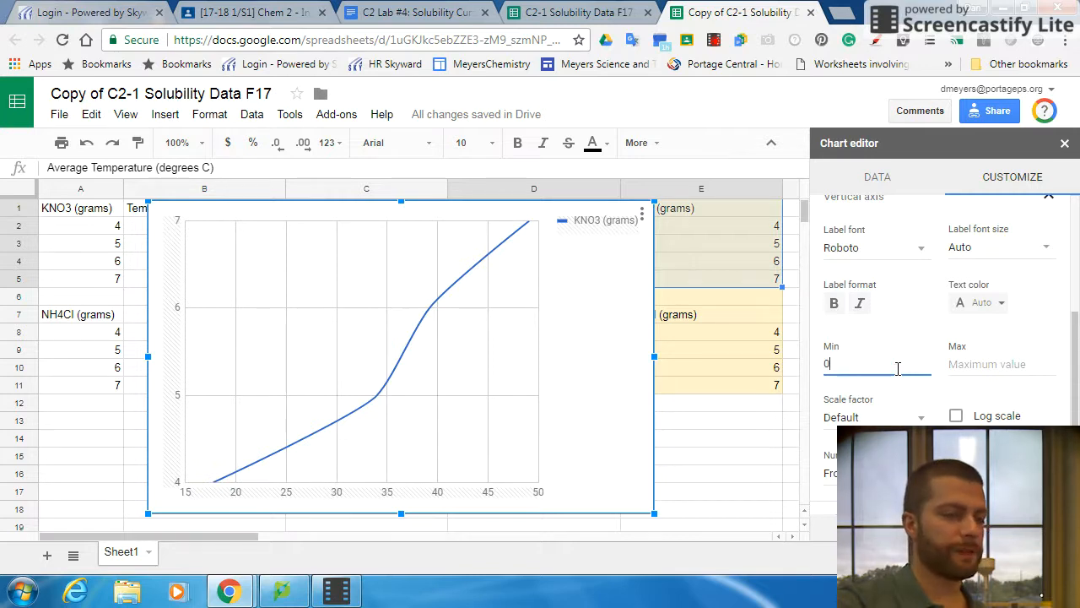
{"action": "left_click", "coordinate": [980, 365]}
{"action": "type", "text": "10"}
{"action": "left_click", "coordinate": [990, 334]}
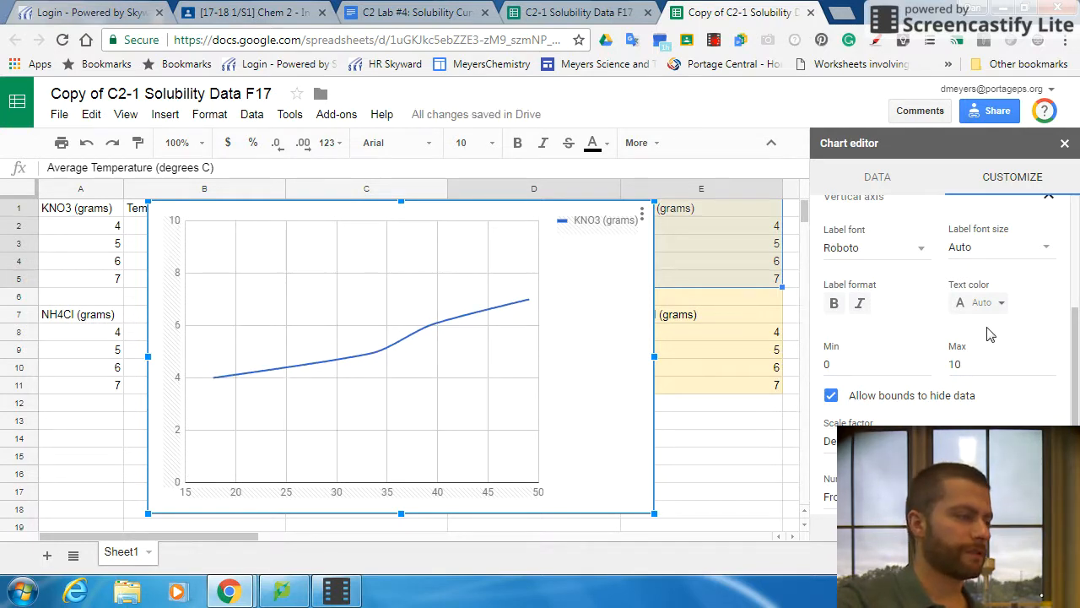
Set the chart's vertical axis range to a minimum of 2 and a maximum of 8.
{"action": "left_click", "coordinate": [827, 363]}
{"action": "type", "text": "2"}
{"action": "double_click", "coordinate": [971, 365]}
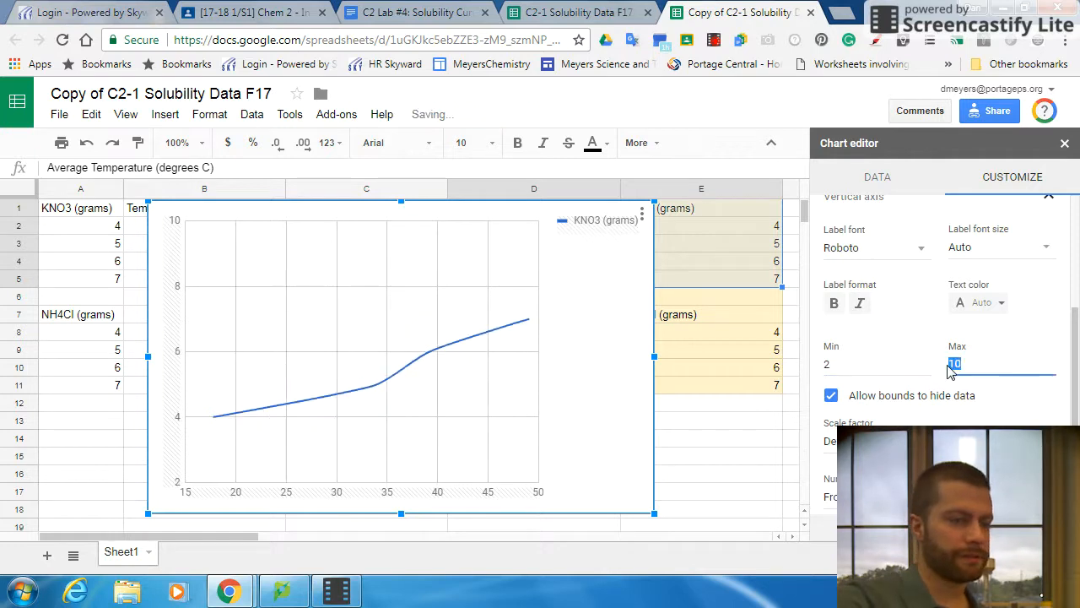
{"action": "type", "text": "8"}
{"action": "left_click", "coordinate": [921, 344]}
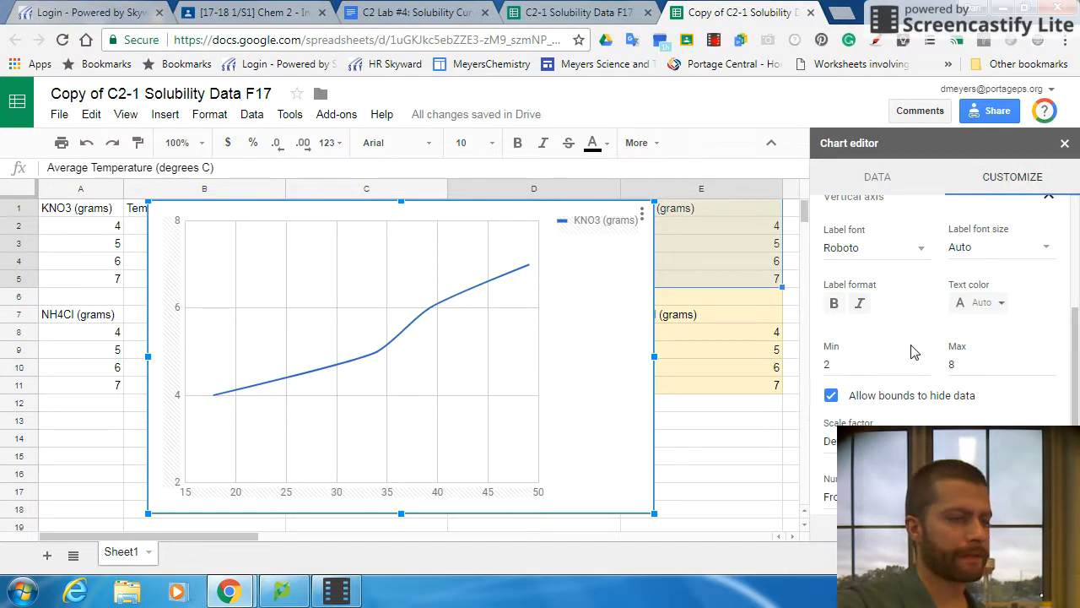
{"action": "scroll", "coordinate": [903, 355], "scroll_direction": "down", "scroll_amount": 1}
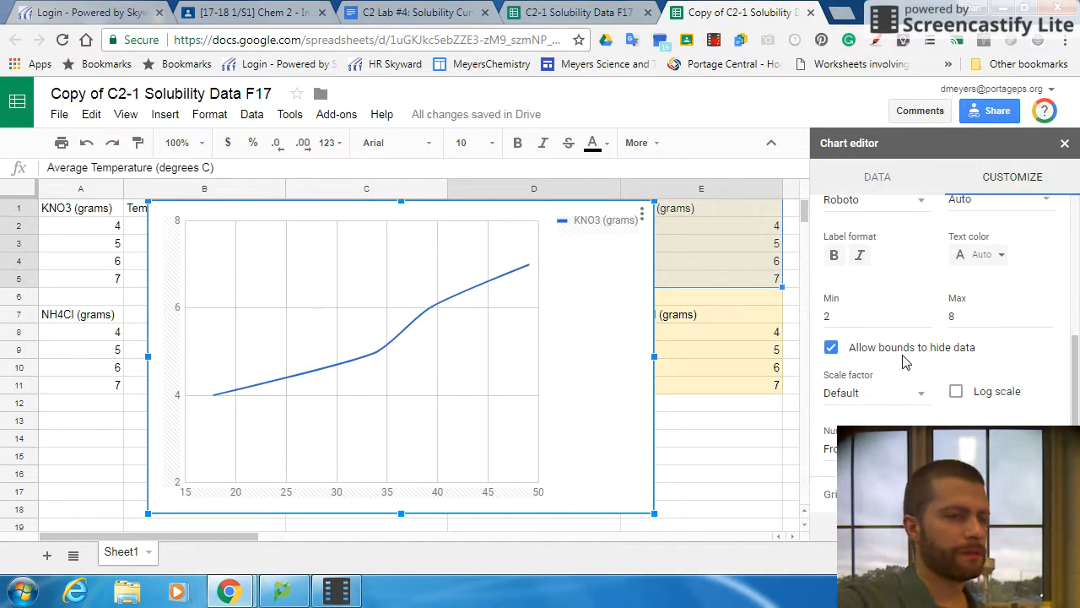
{"action": "scroll", "coordinate": [907, 337], "scroll_direction": "up", "scroll_amount": 5}
{"action": "left_click", "coordinate": [914, 396]}
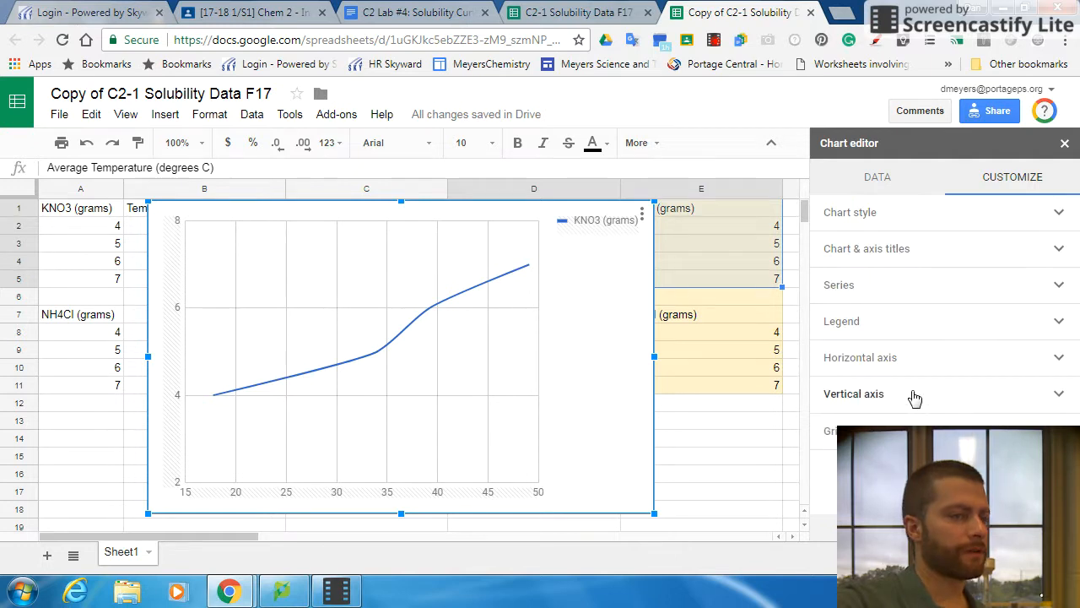
Remove the chart legend by setting its position to None.
{"action": "left_click", "coordinate": [923, 320]}
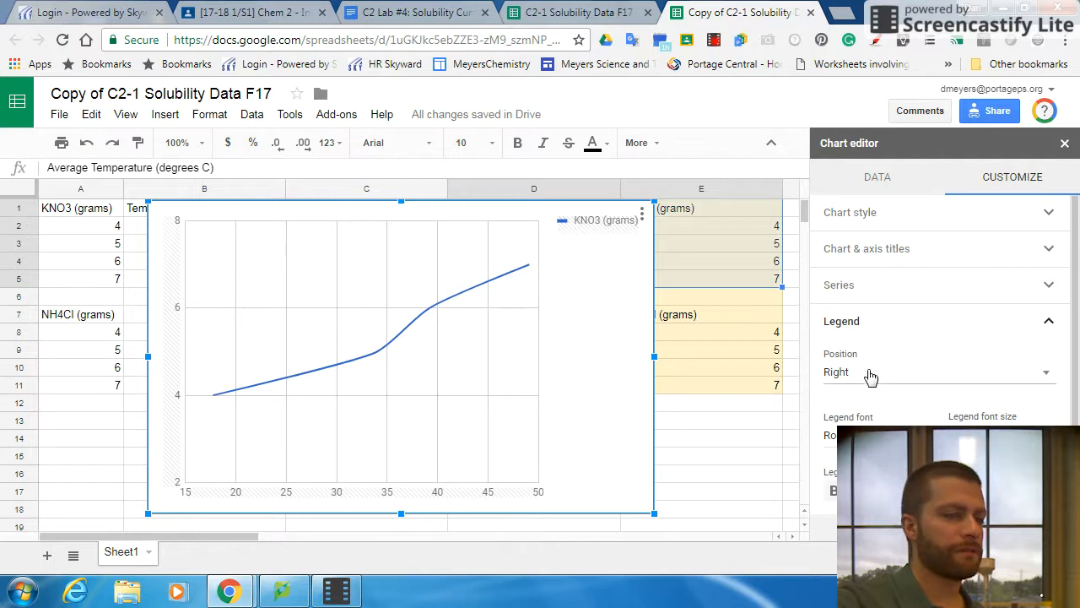
{"action": "left_click", "coordinate": [870, 373]}
{"action": "left_click", "coordinate": [864, 268]}
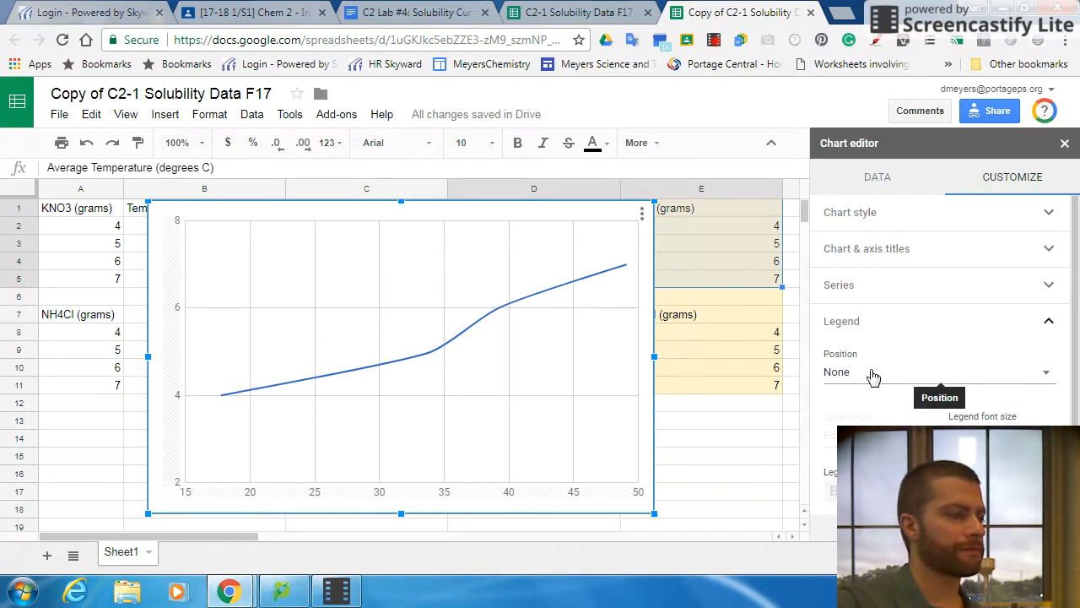
{"action": "left_click", "coordinate": [880, 326]}
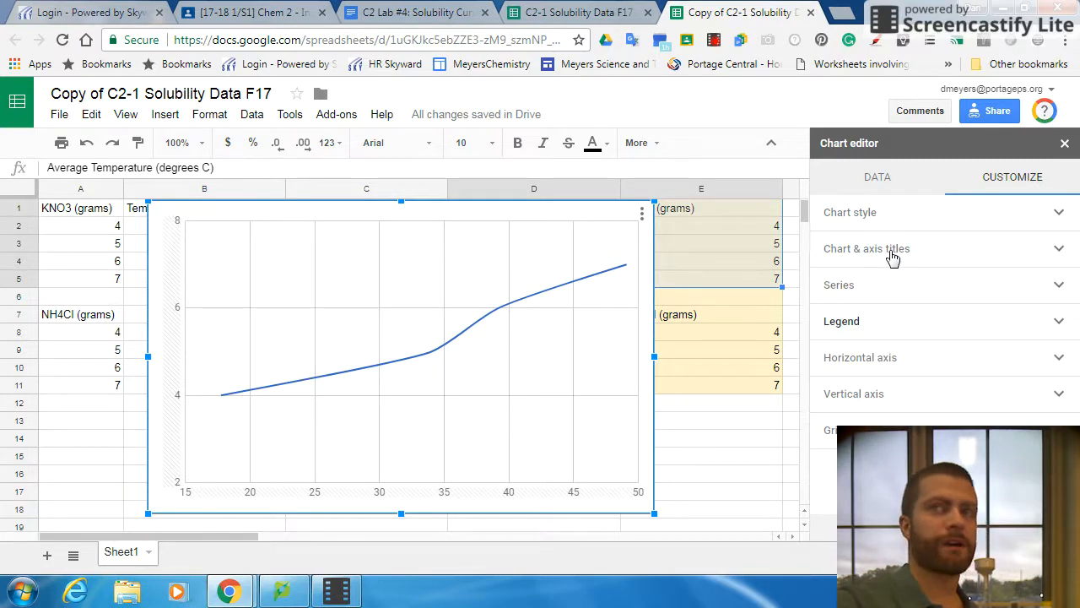
Set the chart title text to "Title" and center it above the plot.
{"action": "left_click", "coordinate": [894, 258]}
{"action": "left_click", "coordinate": [878, 330]}
{"action": "type", "text": "Title"}
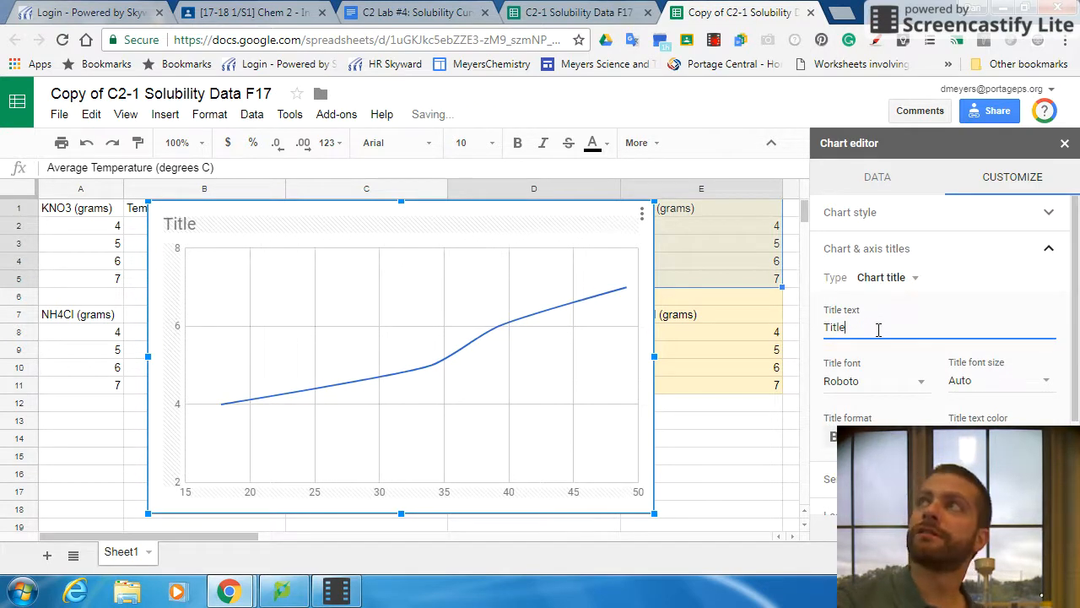
{"action": "key", "text": "Return"}
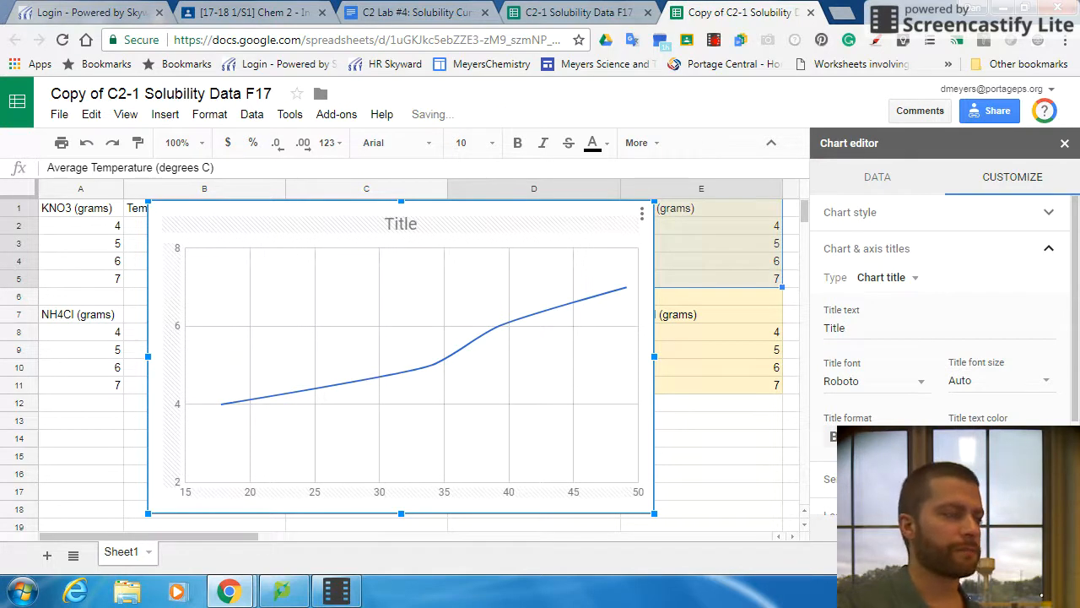
Try a dark blue text color on the chart title, and reset it to Auto.
{"action": "left_click", "coordinate": [978, 437]}
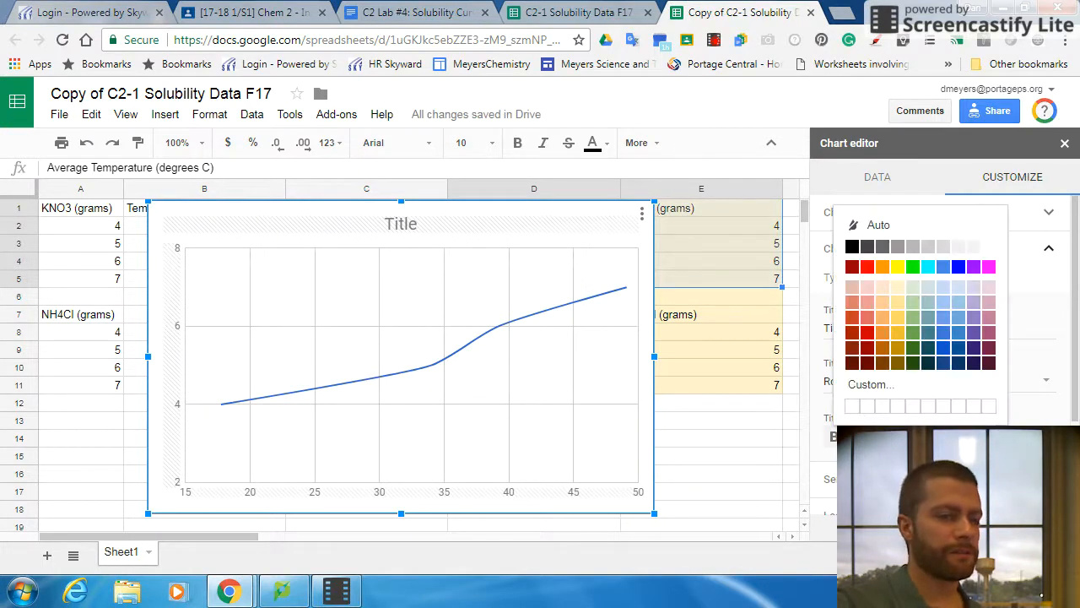
{"action": "left_click", "coordinate": [946, 362]}
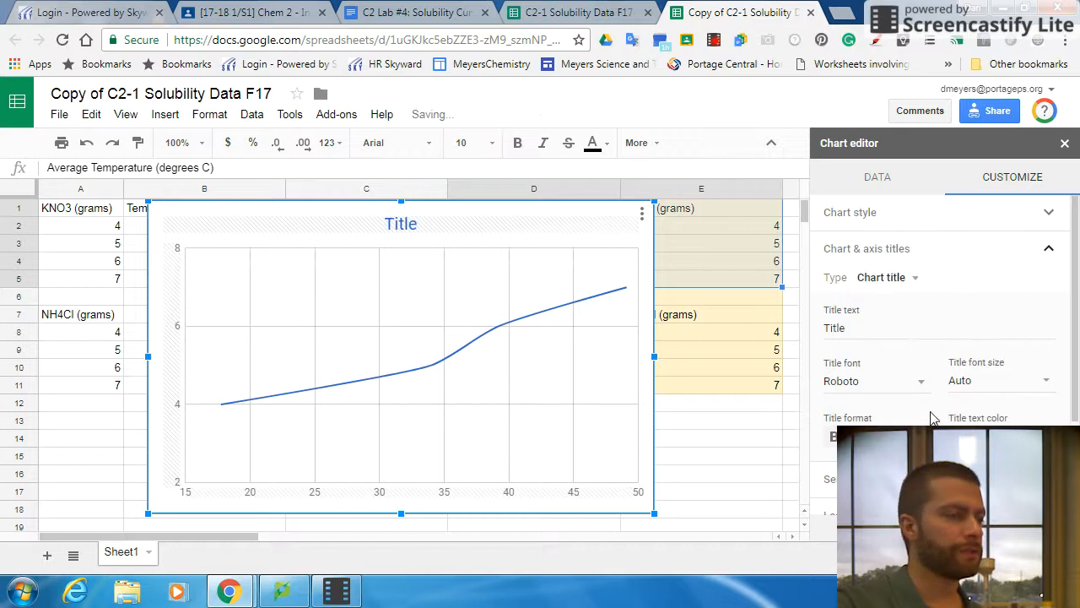
{"action": "left_click", "coordinate": [961, 420]}
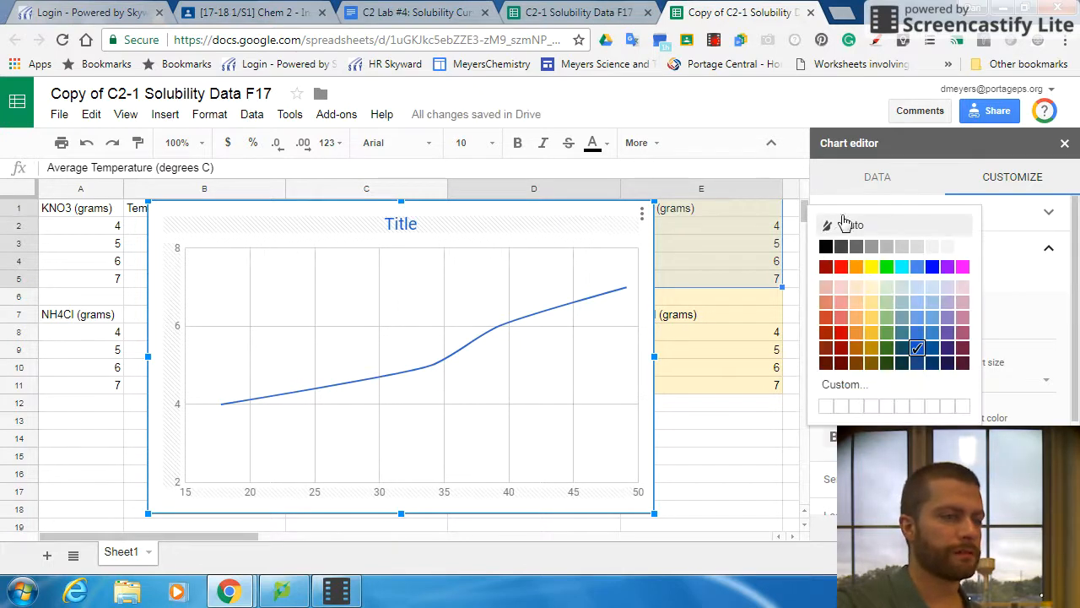
{"action": "left_click", "coordinate": [835, 226]}
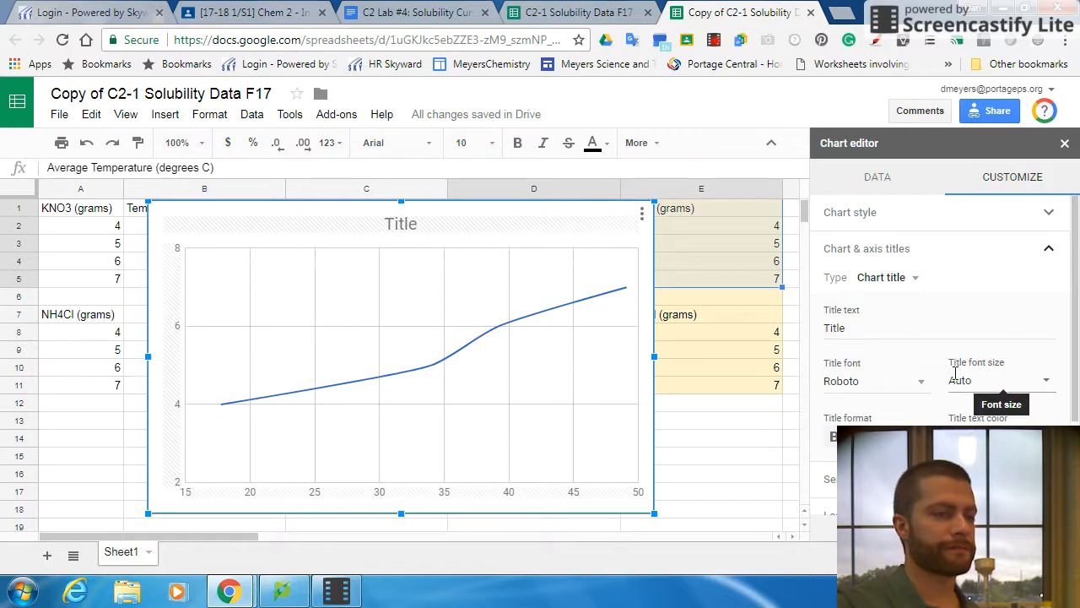
Set the horizontal axis title to "Temperature (degrees C)".
{"action": "left_click", "coordinate": [896, 282]}
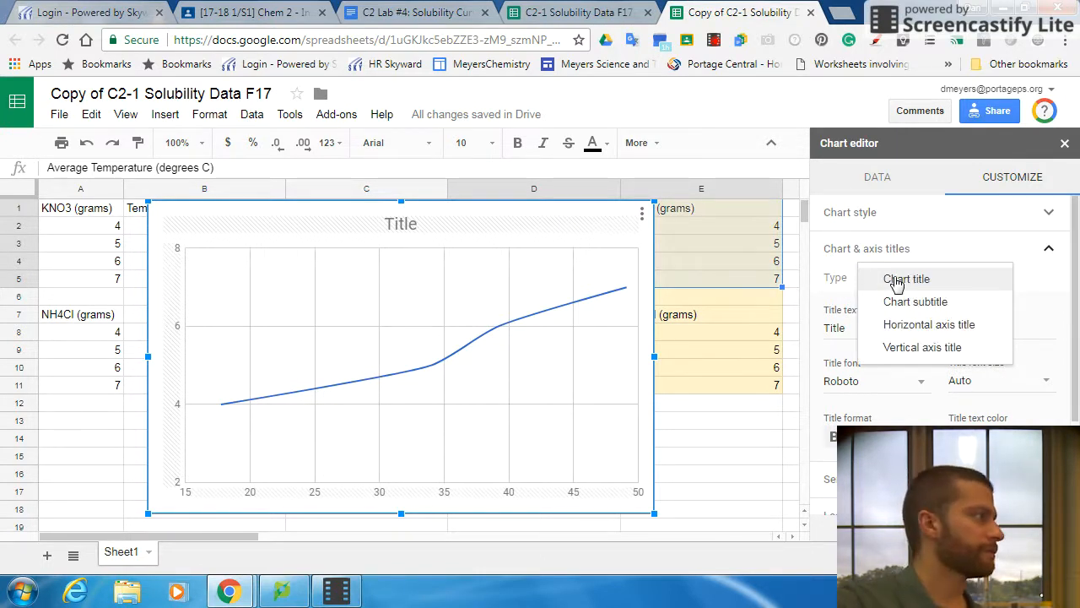
{"action": "left_click", "coordinate": [913, 326]}
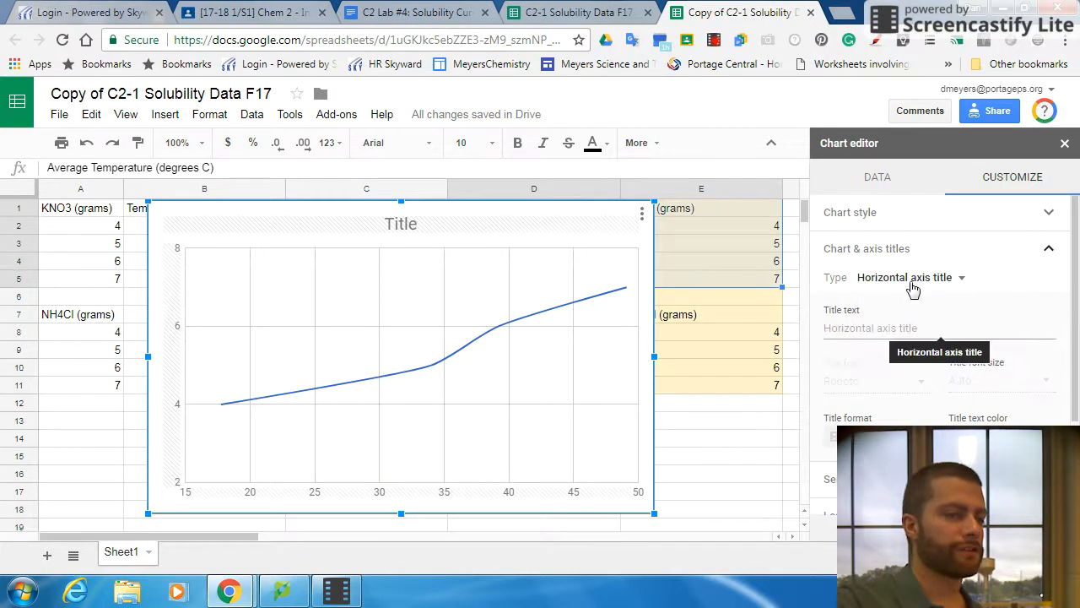
{"action": "left_click", "coordinate": [897, 329]}
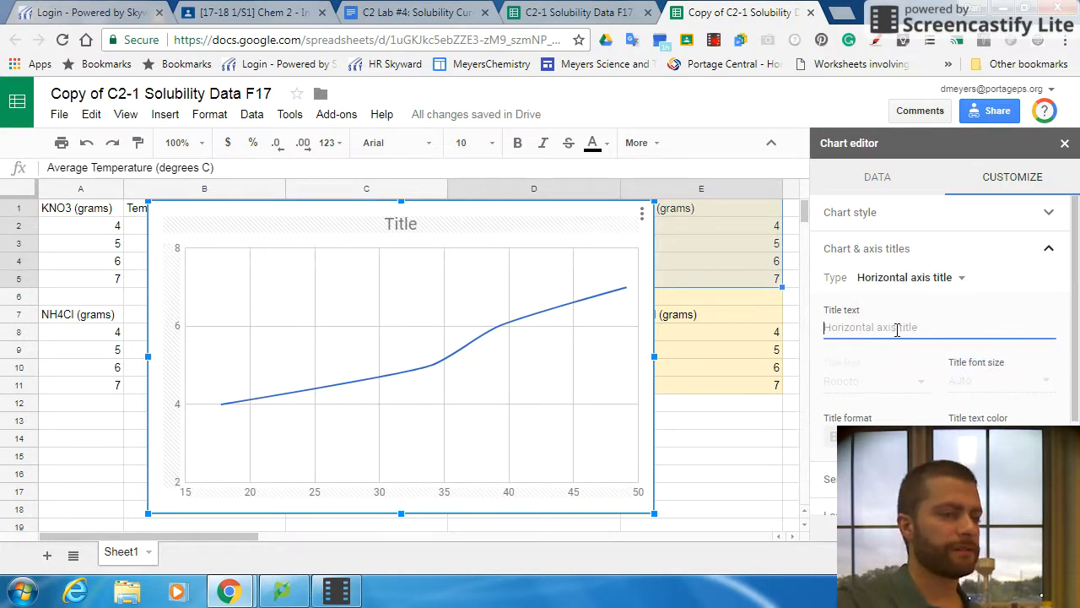
{"action": "type", "text": "Tem"}
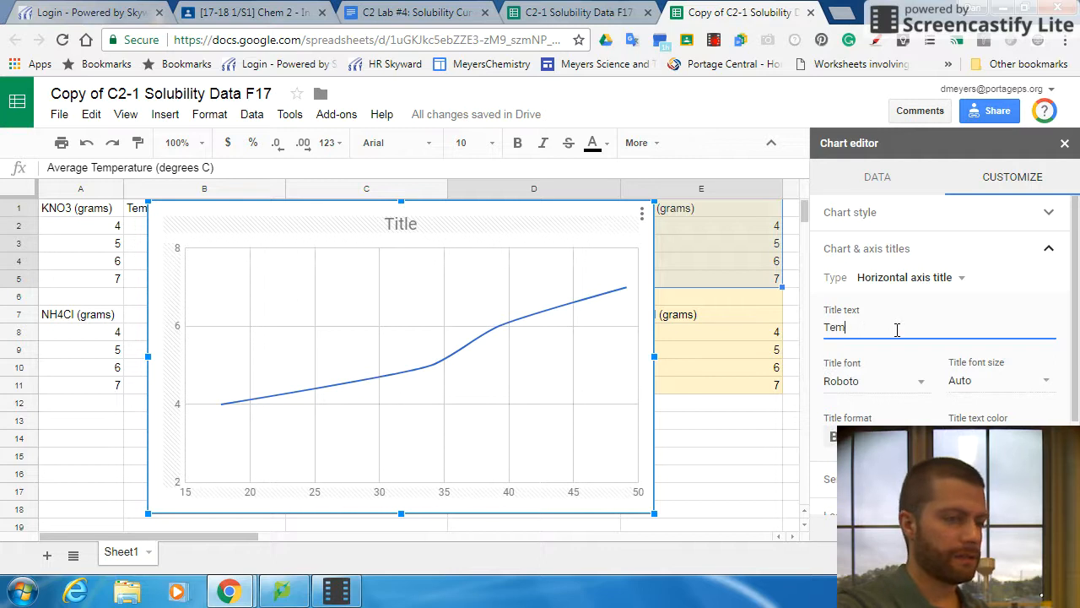
{"action": "type", "text": "perature (degrees C)"}
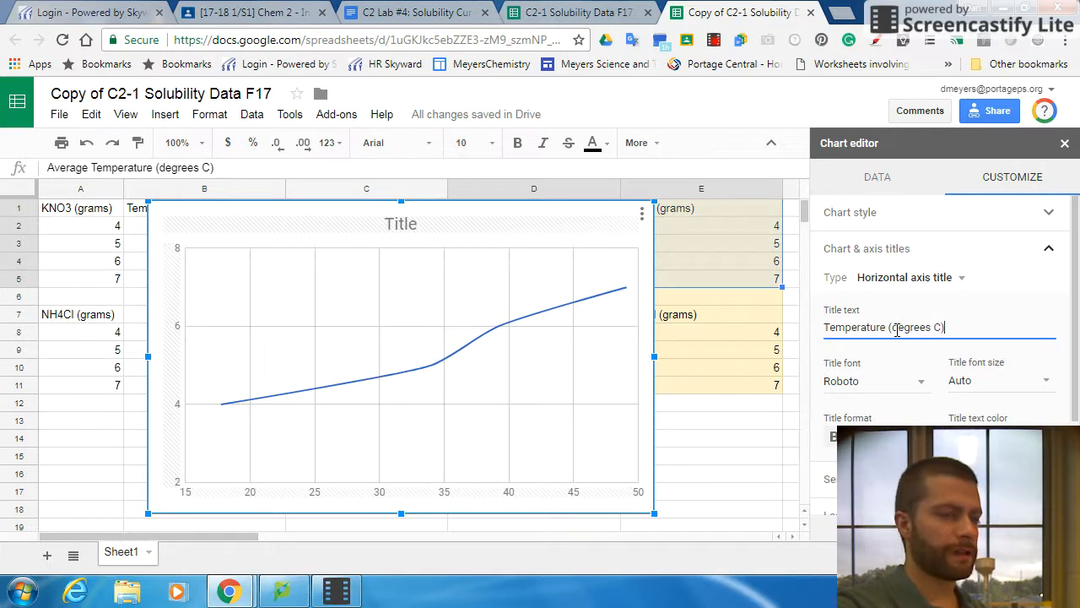
Set the vertical axis title to "Solubility (gNH4Cl / 10 mL H2O)" and close the chart editor.
{"action": "left_click", "coordinate": [903, 280]}
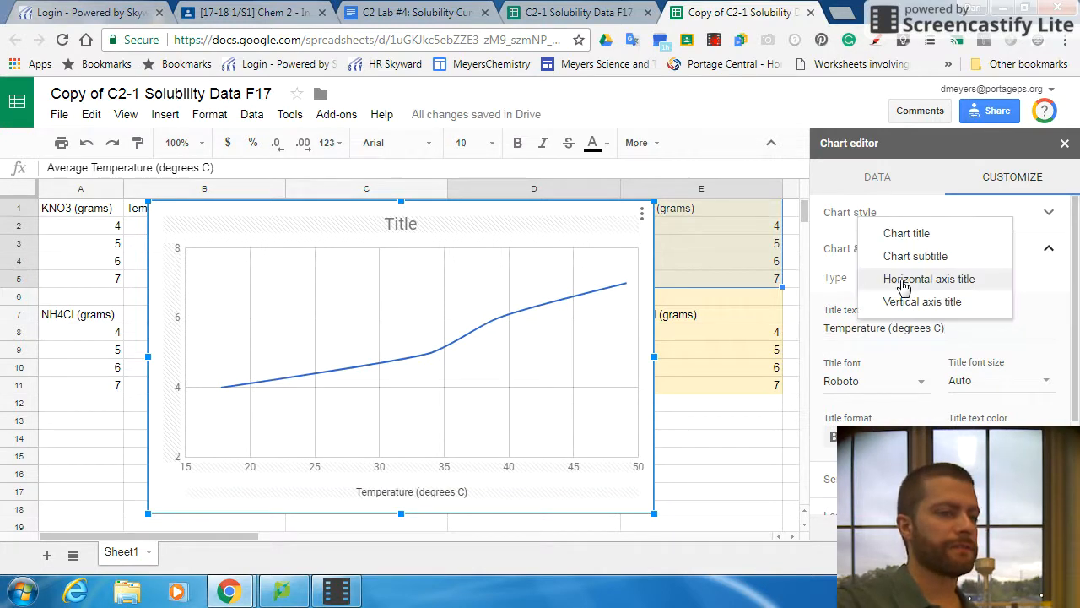
{"action": "left_click", "coordinate": [903, 302]}
{"action": "left_click", "coordinate": [882, 321]}
{"action": "type", "text": "Solubi"}
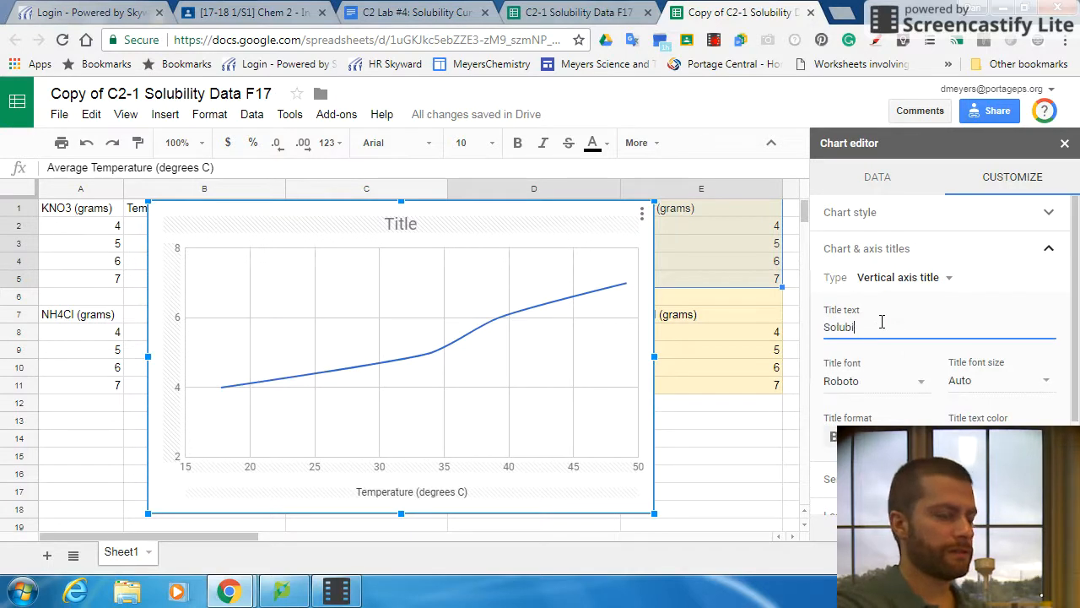
{"action": "type", "text": "lity (g"}
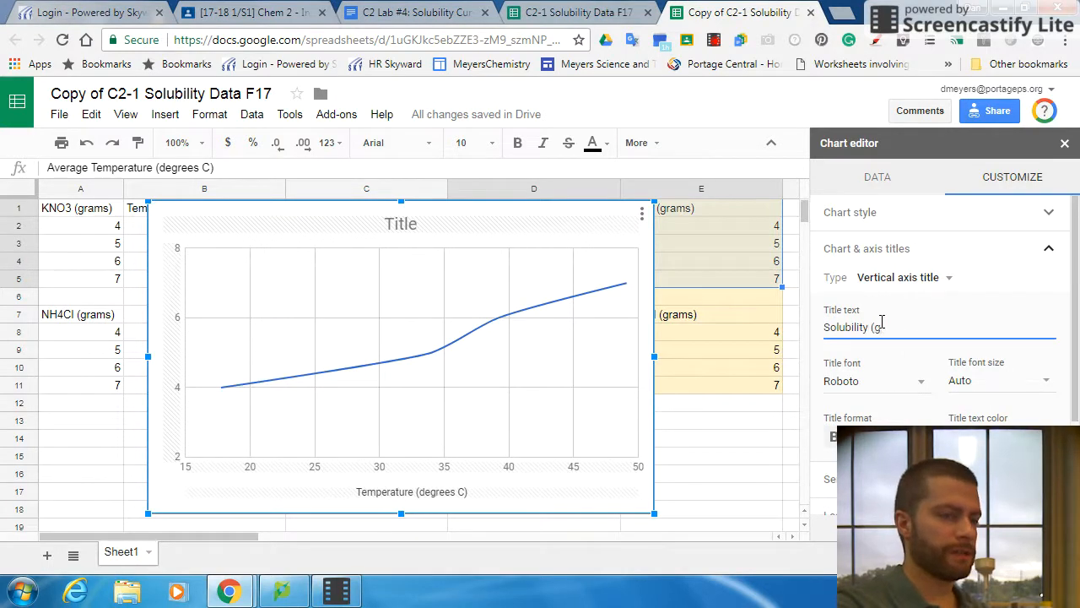
{"action": "type", "text": "NH"}
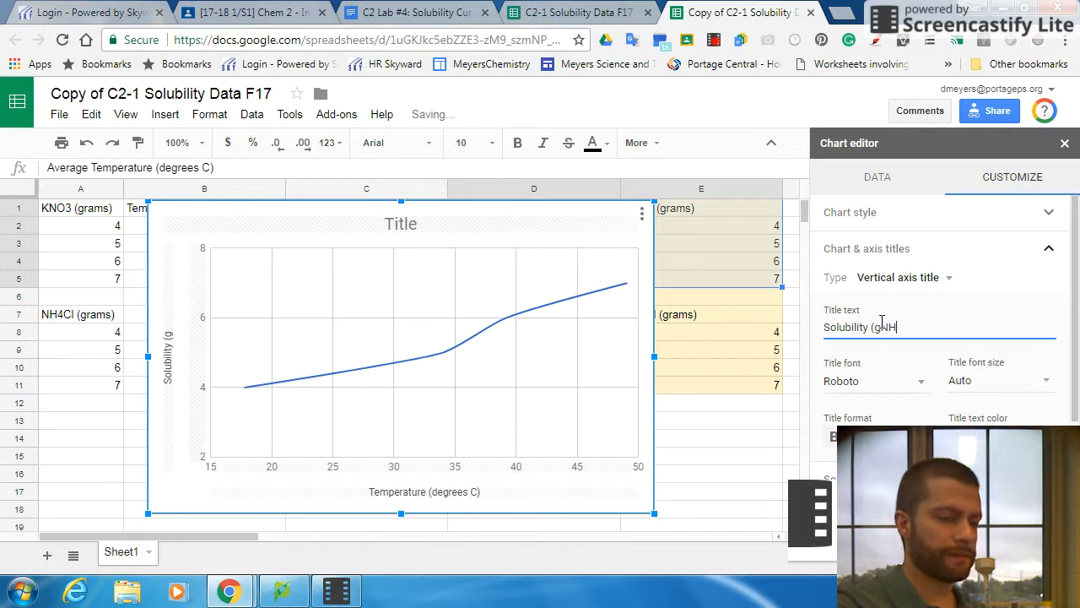
{"action": "type", "text": "4Cl"}
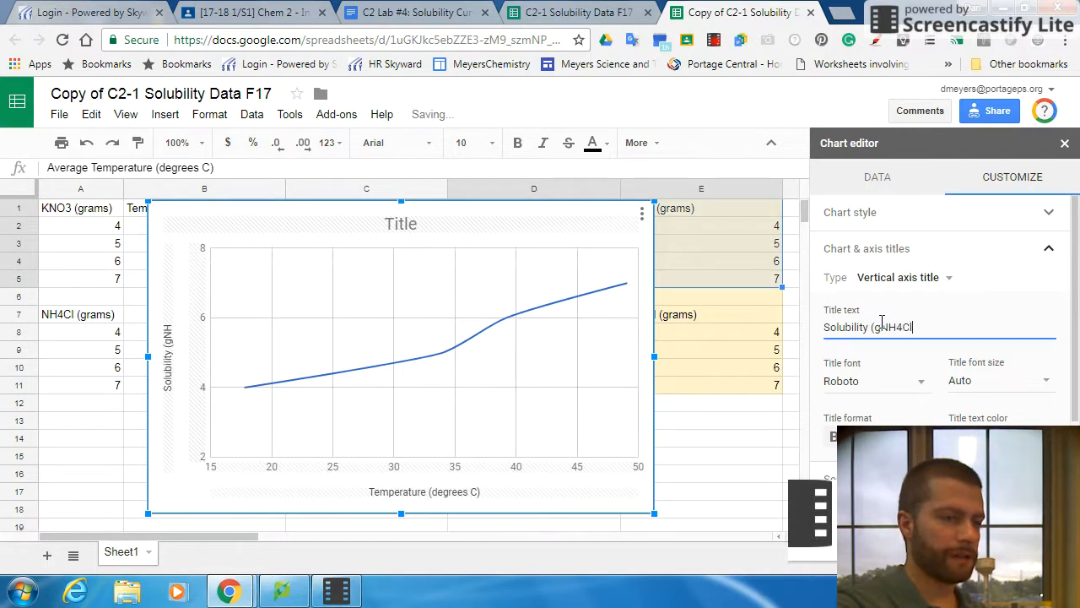
{"action": "type", "text": " / 10 mL H2O"}
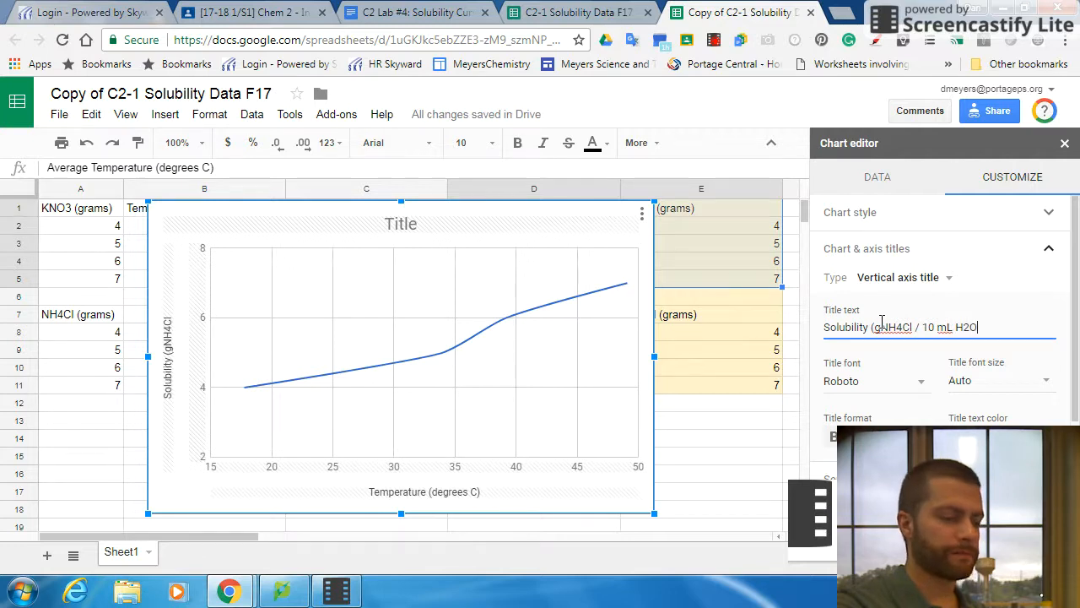
{"action": "type", "text": ")"}
{"action": "left_click", "coordinate": [892, 301]}
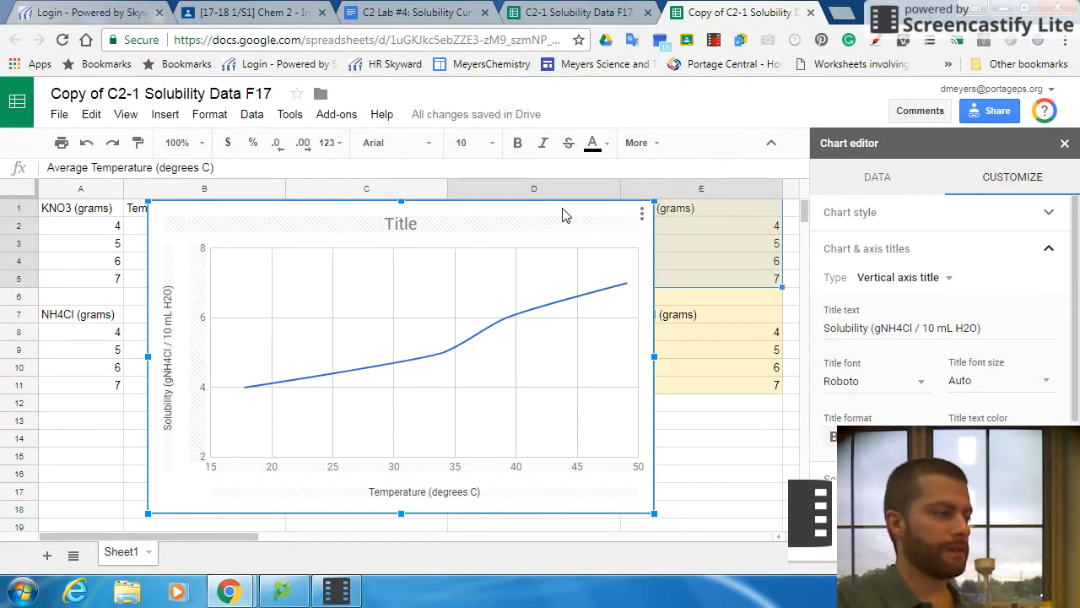
{"action": "left_click", "coordinate": [1065, 143]}
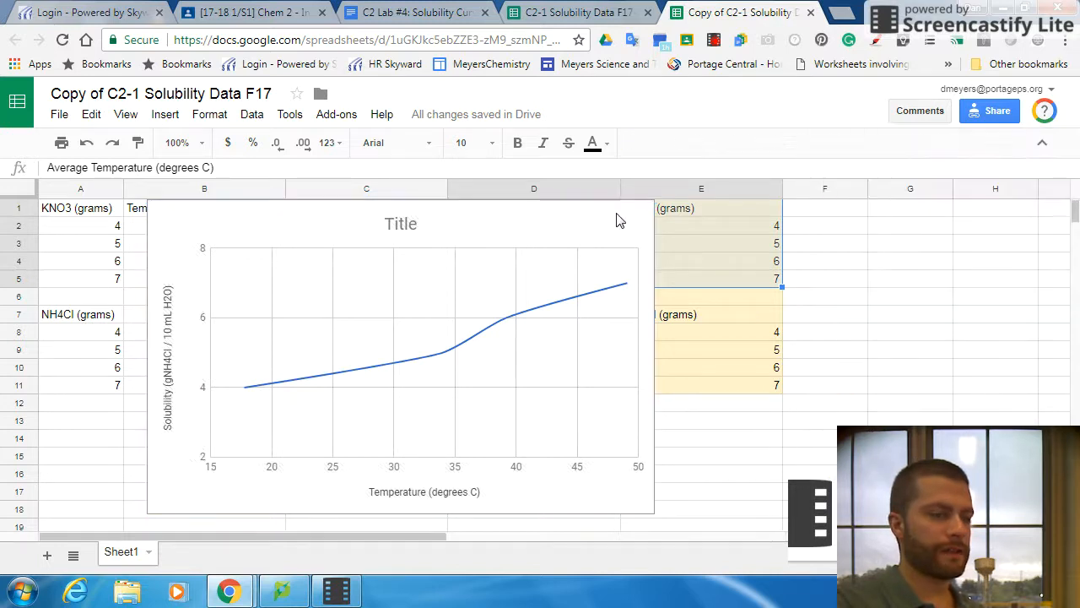
Copy the finished chart into the "C2 Lab #4: Solubility Curve" Google Docs document below the graph prompt, linked to the spreadsheet.
{"action": "left_click", "coordinate": [613, 217]}
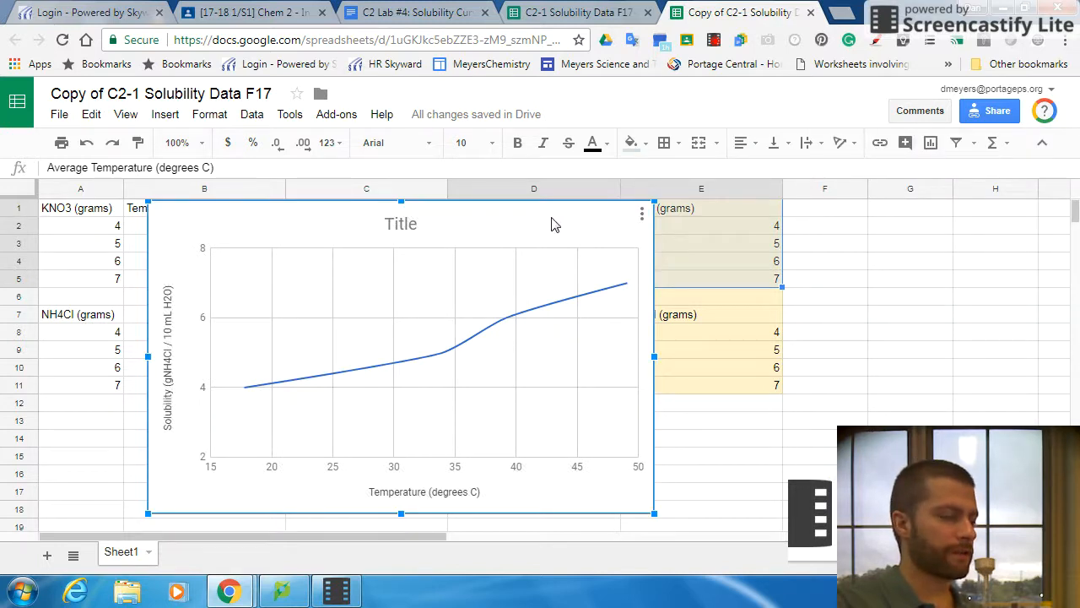
{"action": "left_click", "coordinate": [418, 12]}
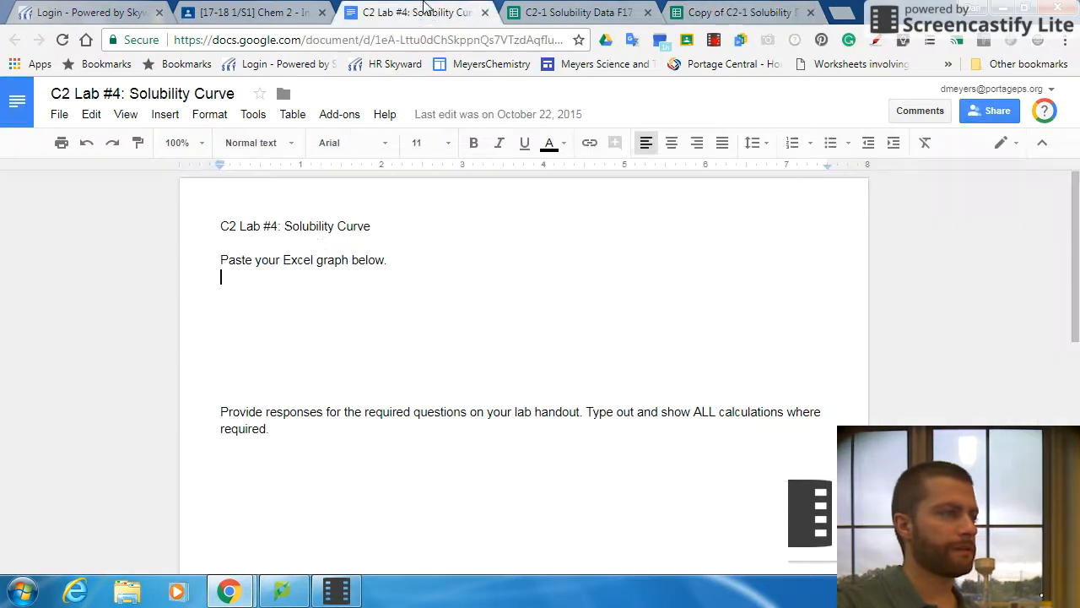
{"action": "key", "text": "ctrl+v"}
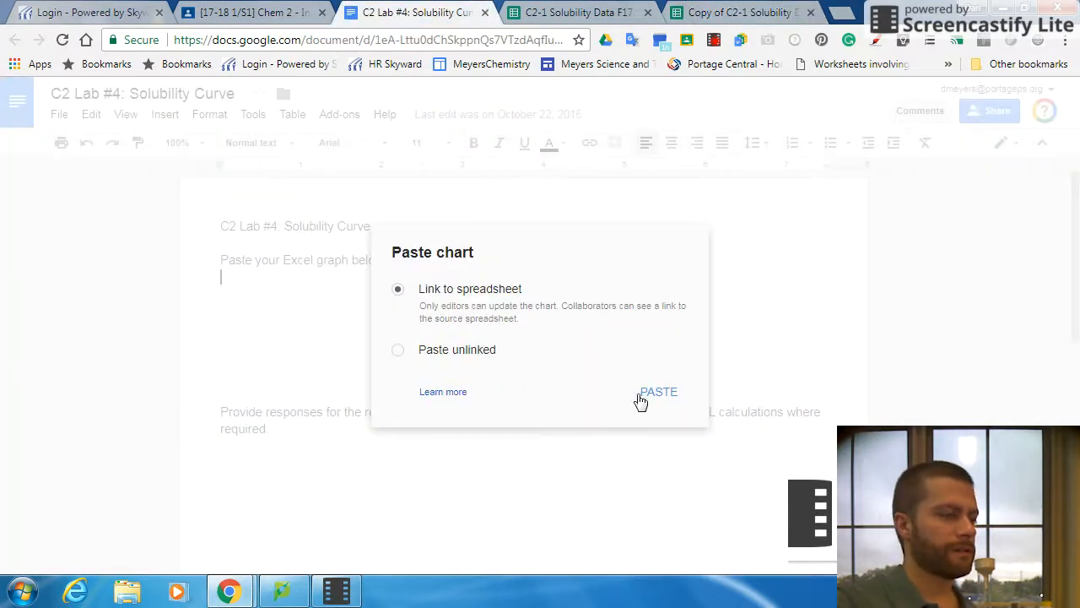
{"action": "left_click", "coordinate": [659, 391]}
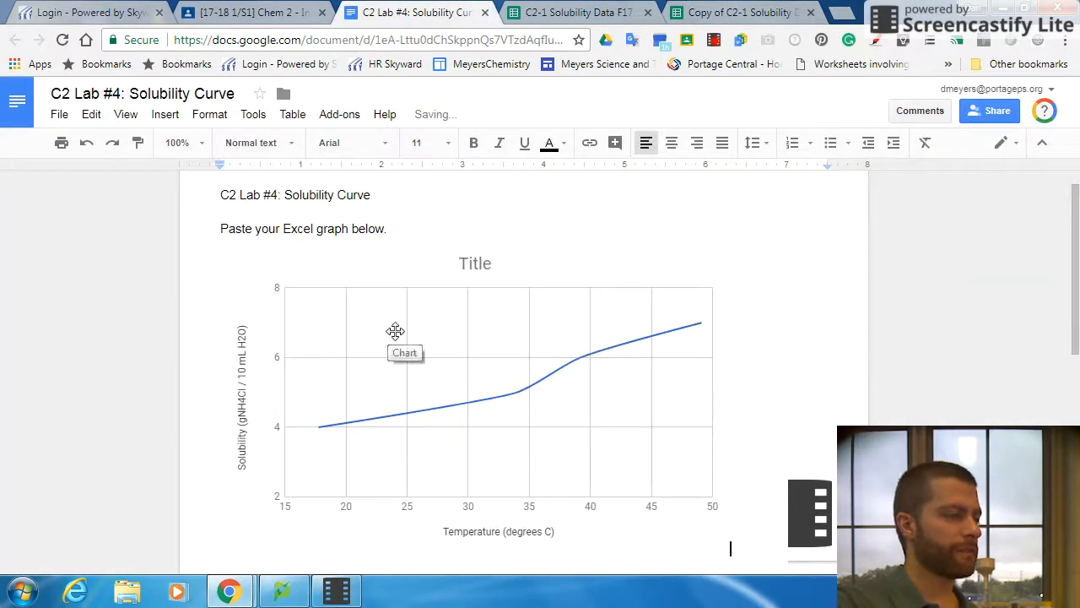